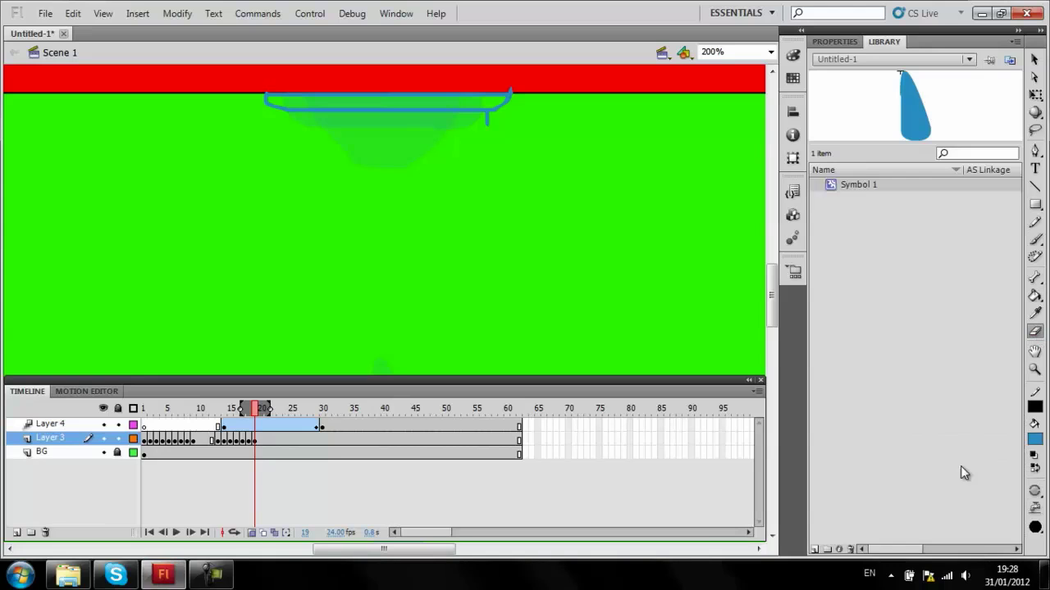
Step: Fill the outlined ceiling puddle on Layer 3 at frame 19 with blue using the Paint Bucket tool
{"action": "left_click", "coordinate": [1034, 527]}
{"action": "left_click", "coordinate": [998, 377]}
{"action": "left_click", "coordinate": [1035, 296]}
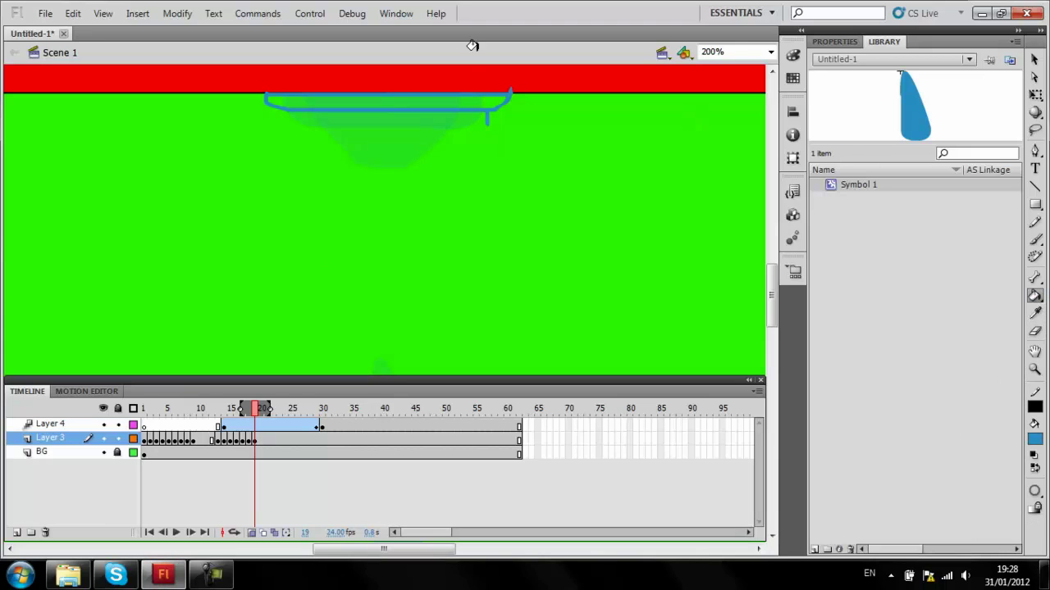
{"action": "left_click", "coordinate": [410, 97]}
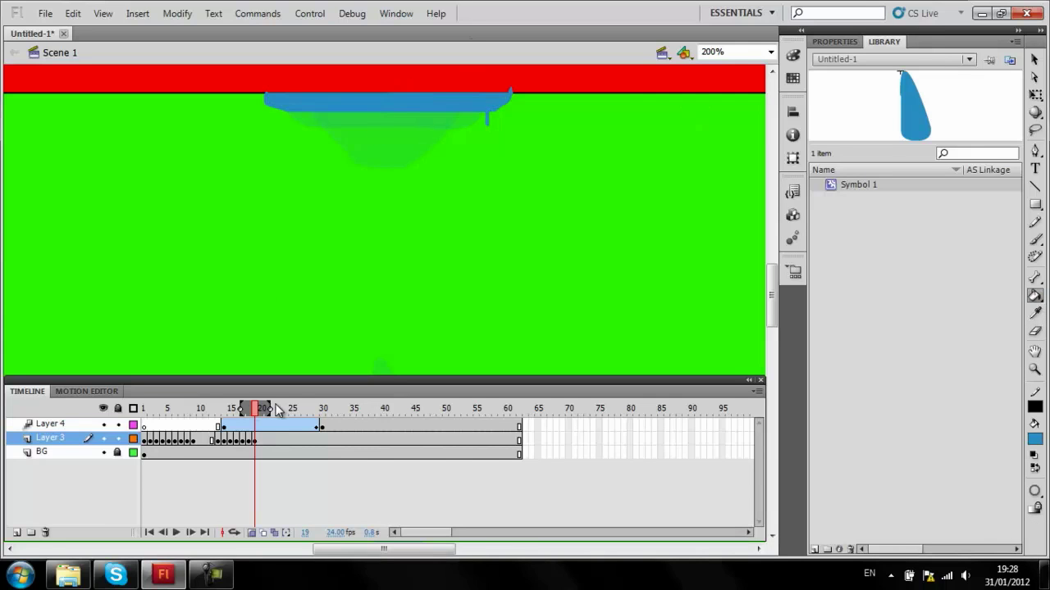
Step: Play the animation from the first frame, preview it with Test Movie, and close the preview
{"action": "left_click_drag", "start_coordinate": [254, 407], "coordinate": [113, 423]}
{"action": "key", "text": "Return"}
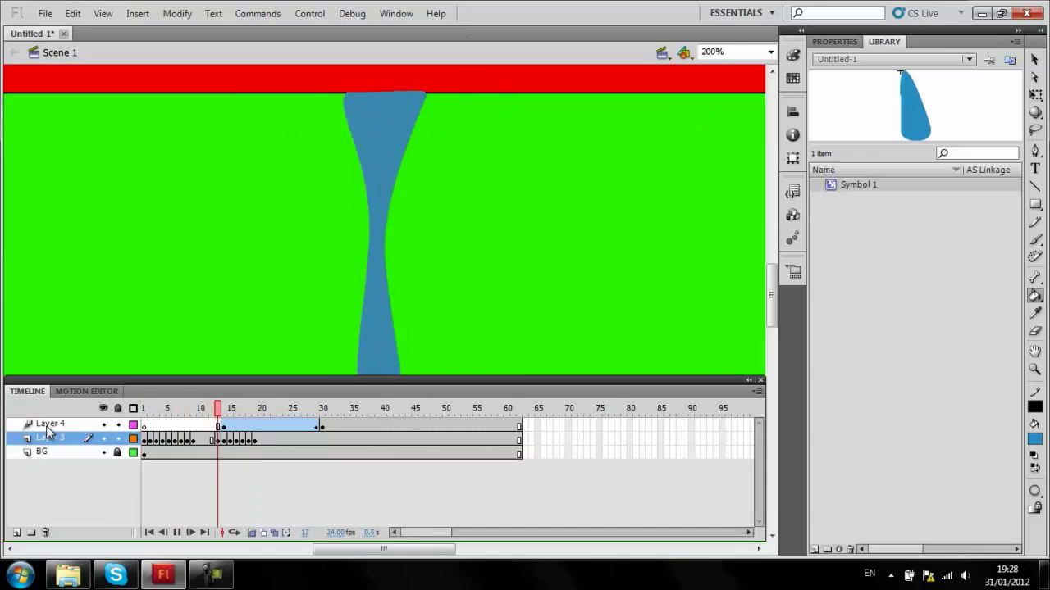
{"action": "key", "text": "Return"}
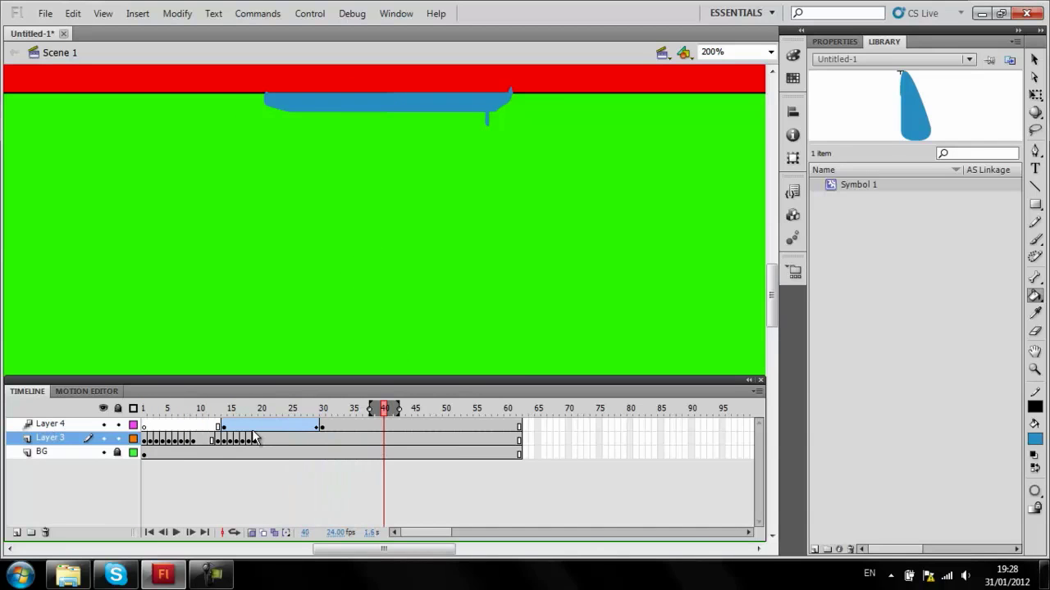
{"action": "key", "text": "ctrl+Return"}
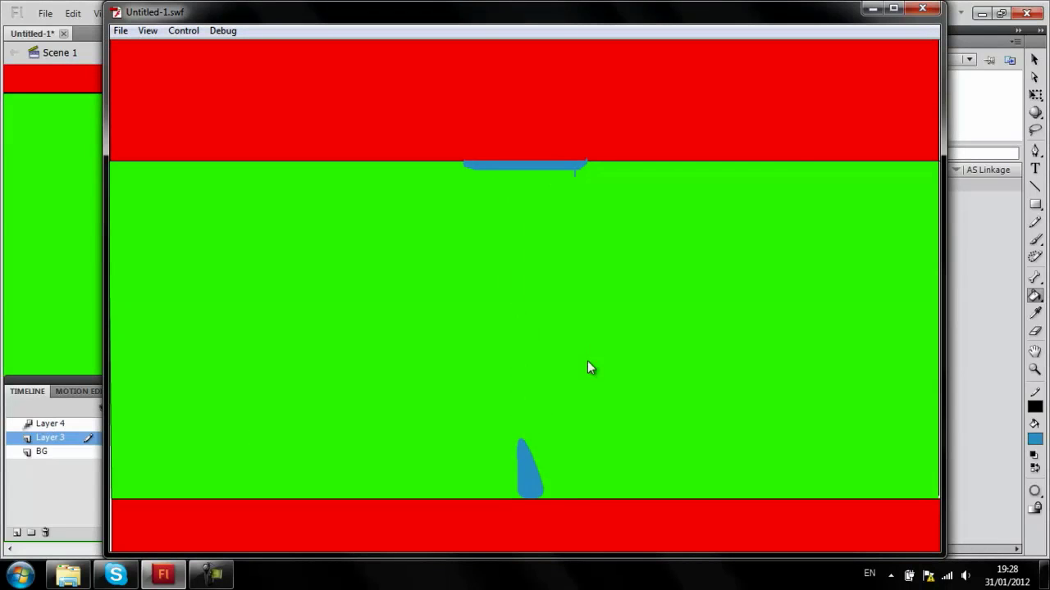
{"action": "left_click", "coordinate": [923, 8]}
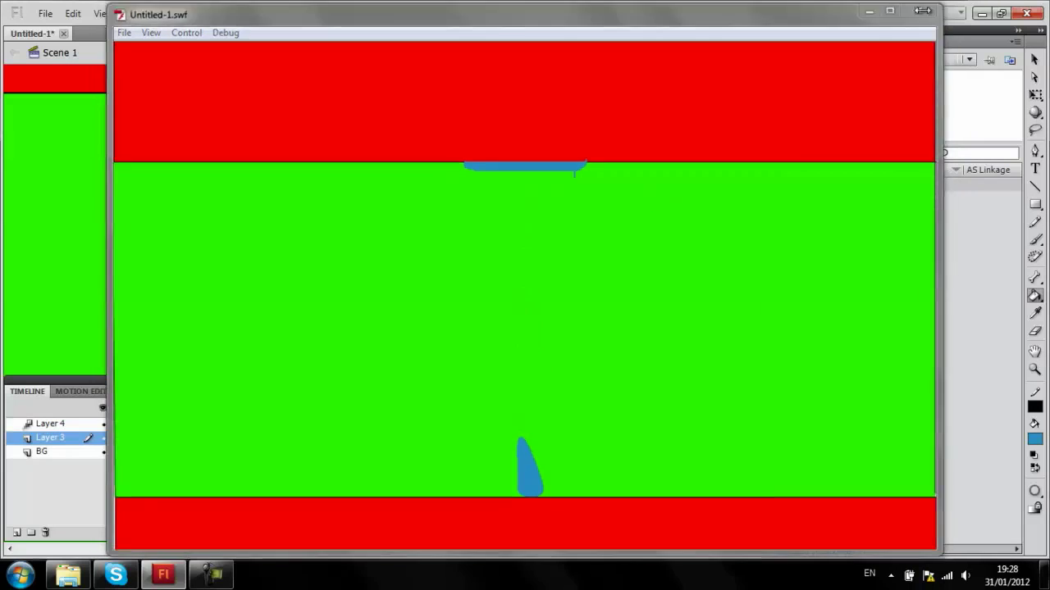
Step: Move the small loose droplet from Layer 3 onto a new layer above Layer 4, with its keyframe at frame 14
{"action": "left_click", "coordinate": [221, 437]}
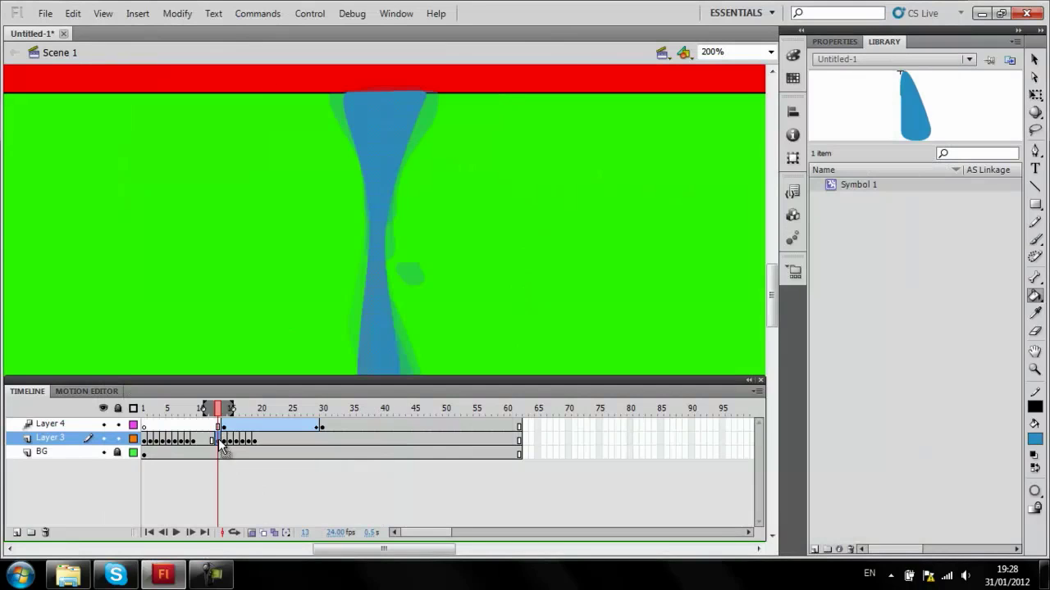
{"action": "left_click", "coordinate": [226, 410]}
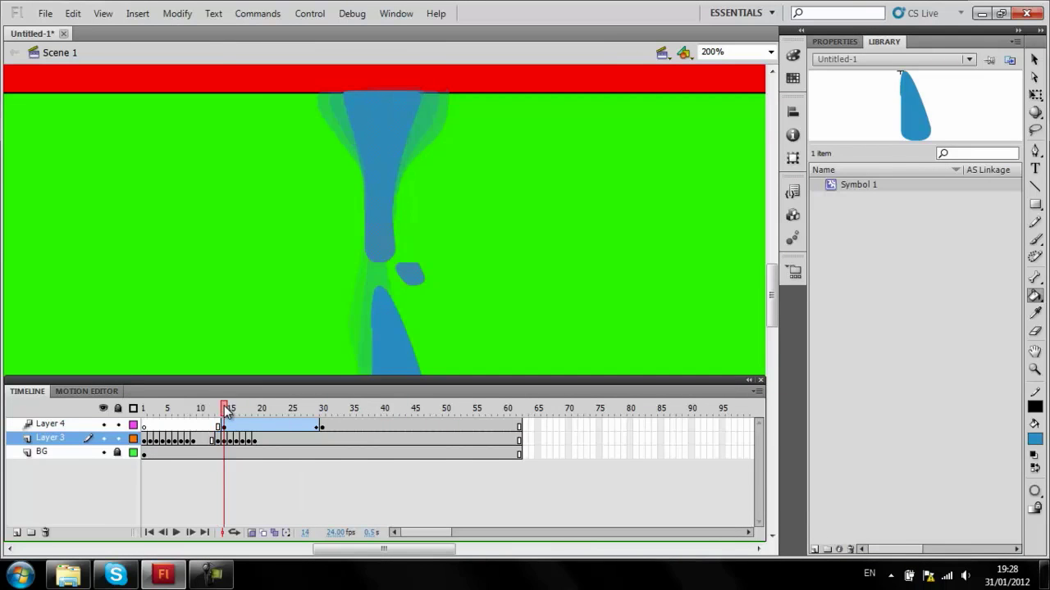
{"action": "left_click", "coordinate": [1035, 62]}
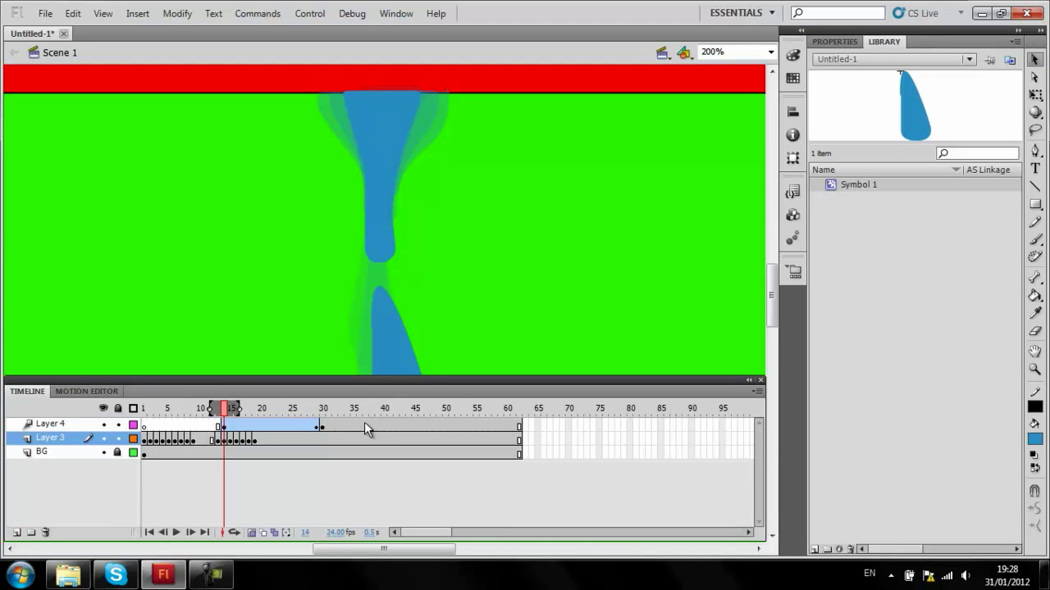
{"action": "left_click", "coordinate": [47, 423]}
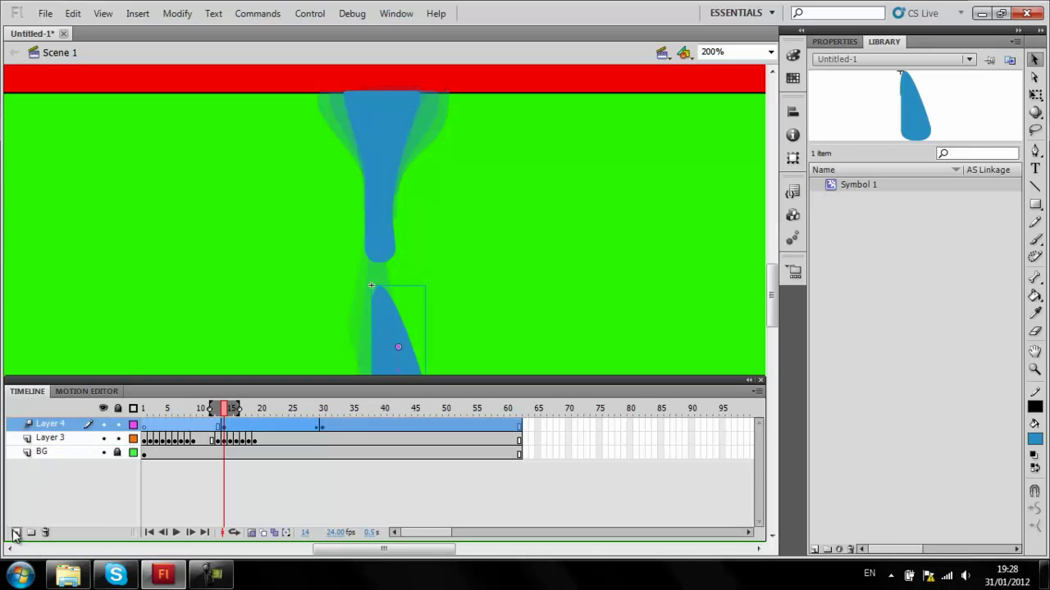
{"action": "left_click", "coordinate": [17, 532]}
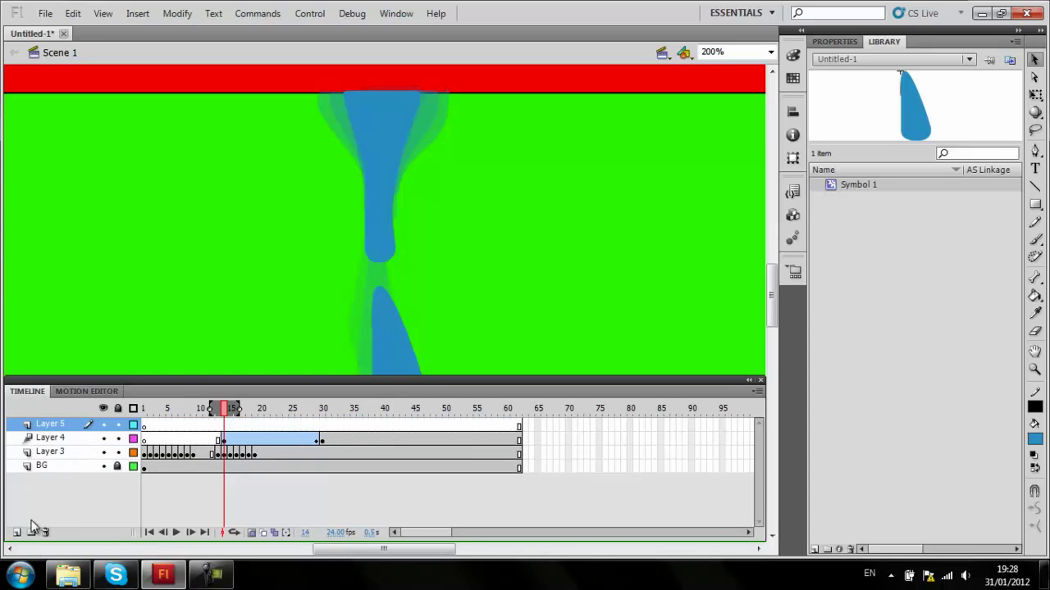
{"action": "left_click", "coordinate": [223, 424]}
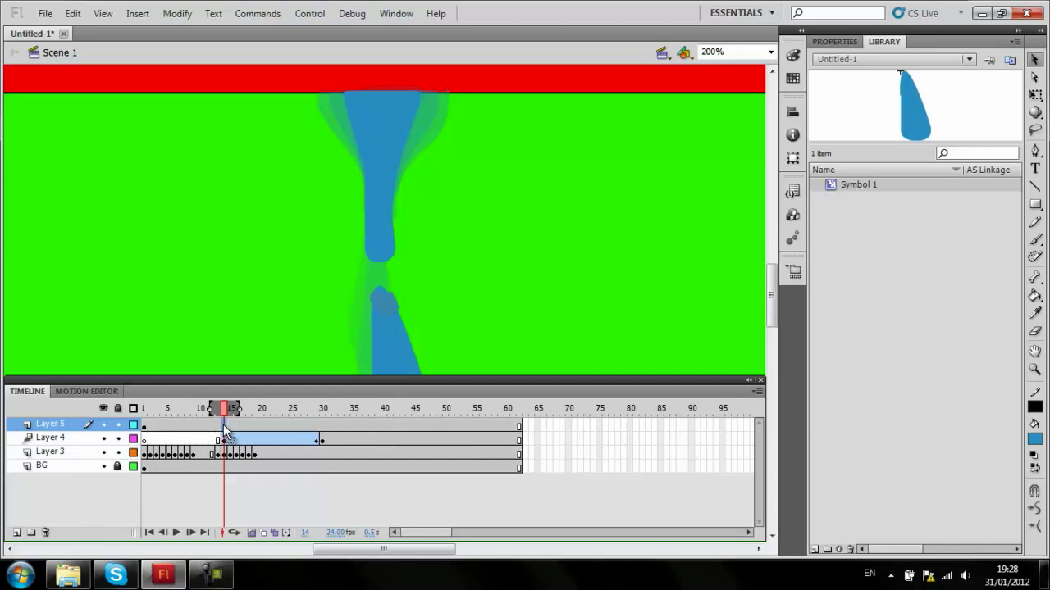
{"action": "left_click", "coordinate": [143, 425]}
{"action": "left_click_drag", "start_coordinate": [143, 426], "coordinate": [225, 426]}
Step: Try to motion-tween the droplet on Layer 5 from frame 14 to a keyframe at frame 30
{"action": "left_click", "coordinate": [322, 425]}
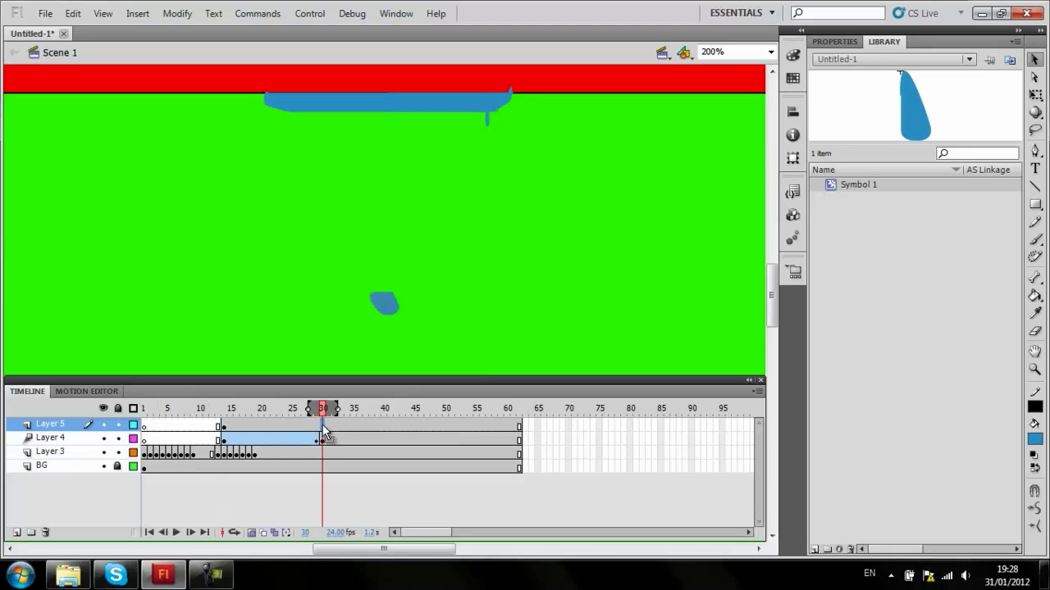
{"action": "right_click", "coordinate": [275, 424]}
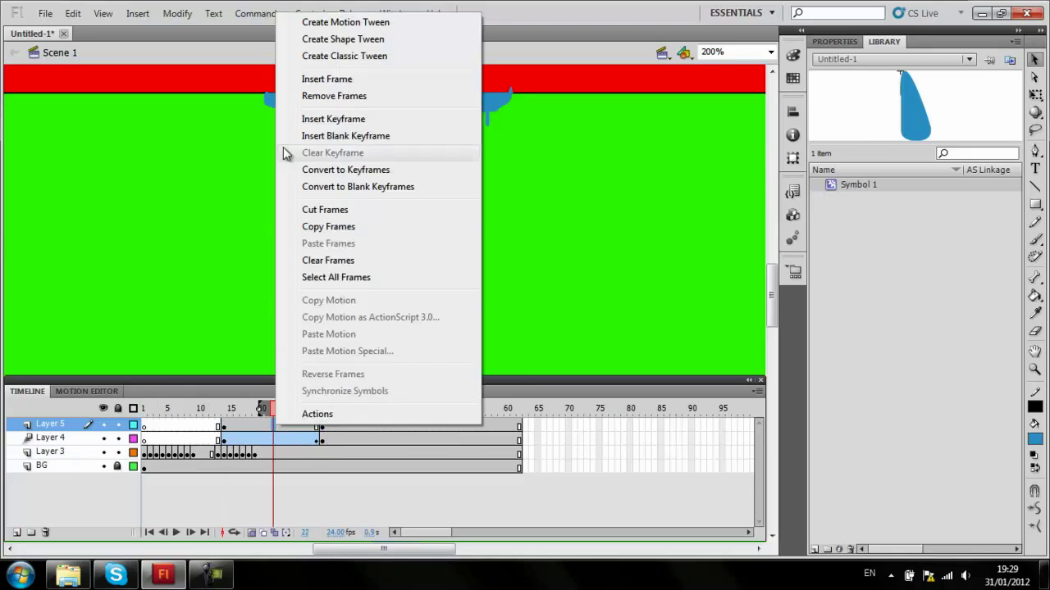
{"action": "left_click", "coordinate": [345, 22]}
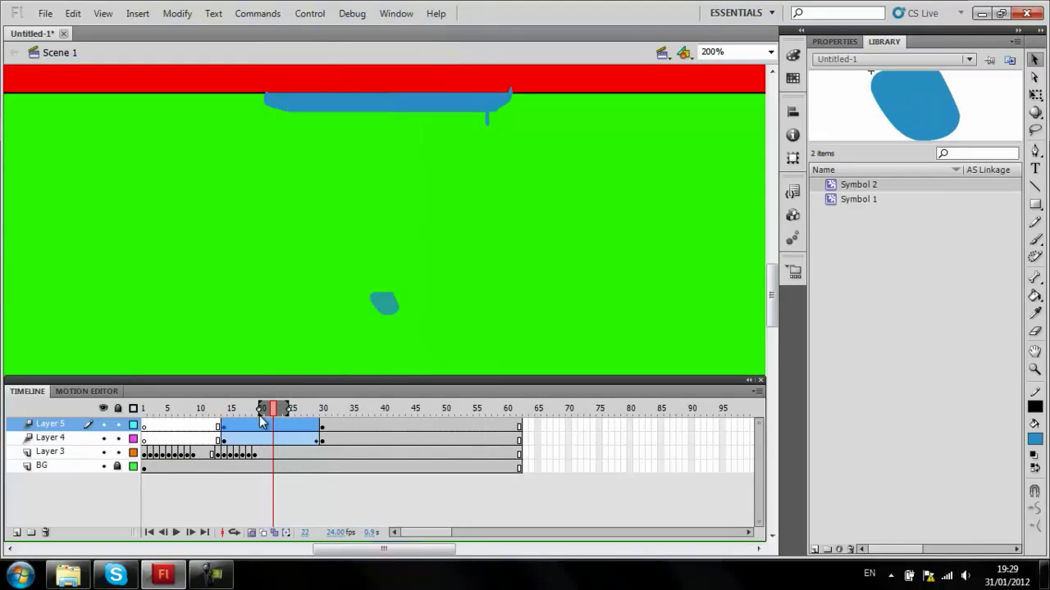
{"action": "left_click", "coordinate": [109, 390]}
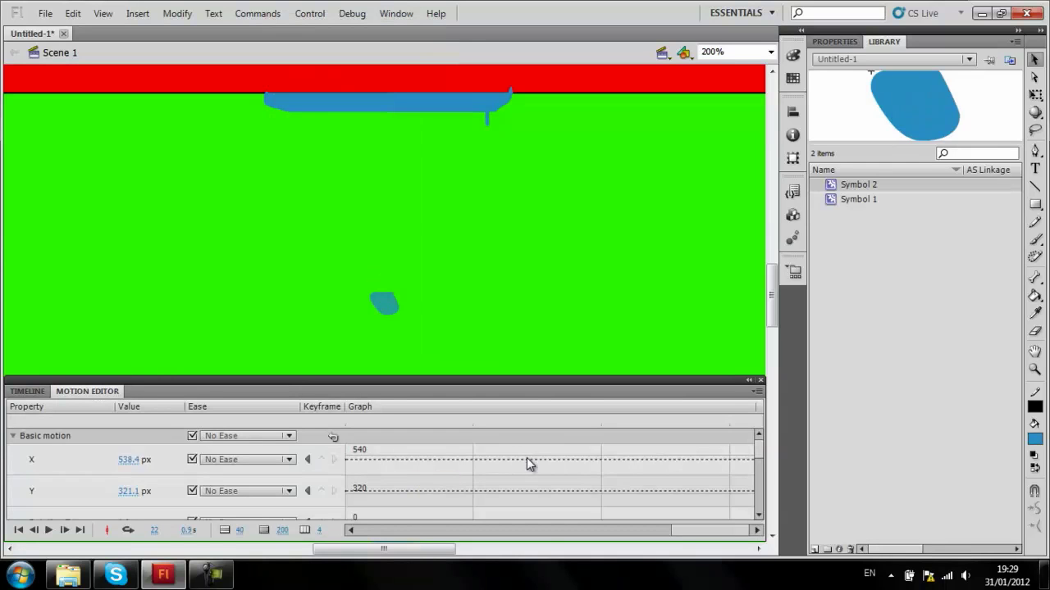
{"action": "left_click_drag", "start_coordinate": [695, 532], "coordinate": [528, 531]}
{"action": "left_click_drag", "start_coordinate": [729, 419], "coordinate": [768, 431]}
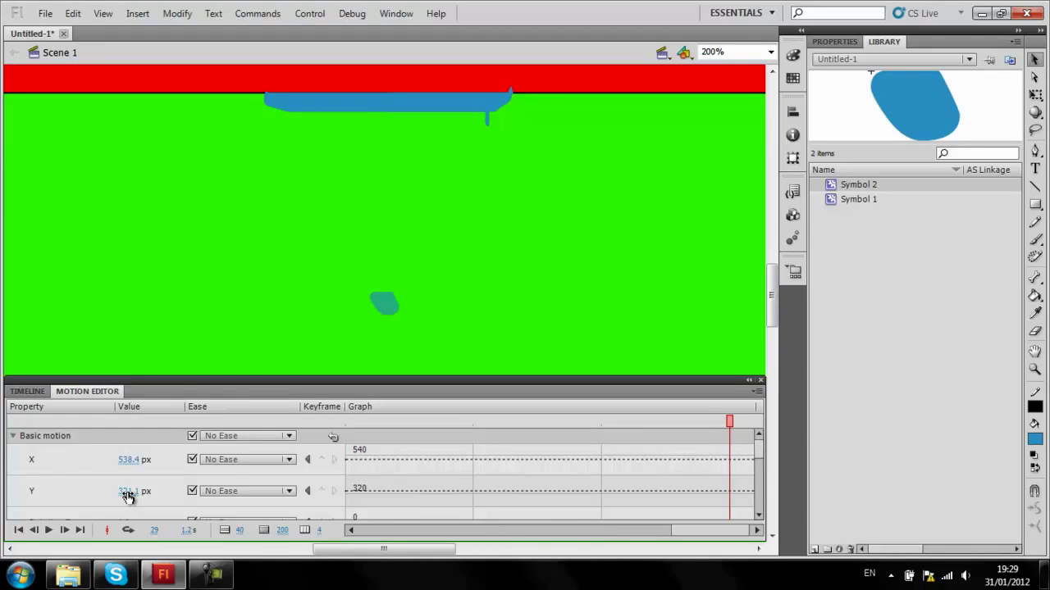
{"action": "key", "text": "ctrl+minus"}
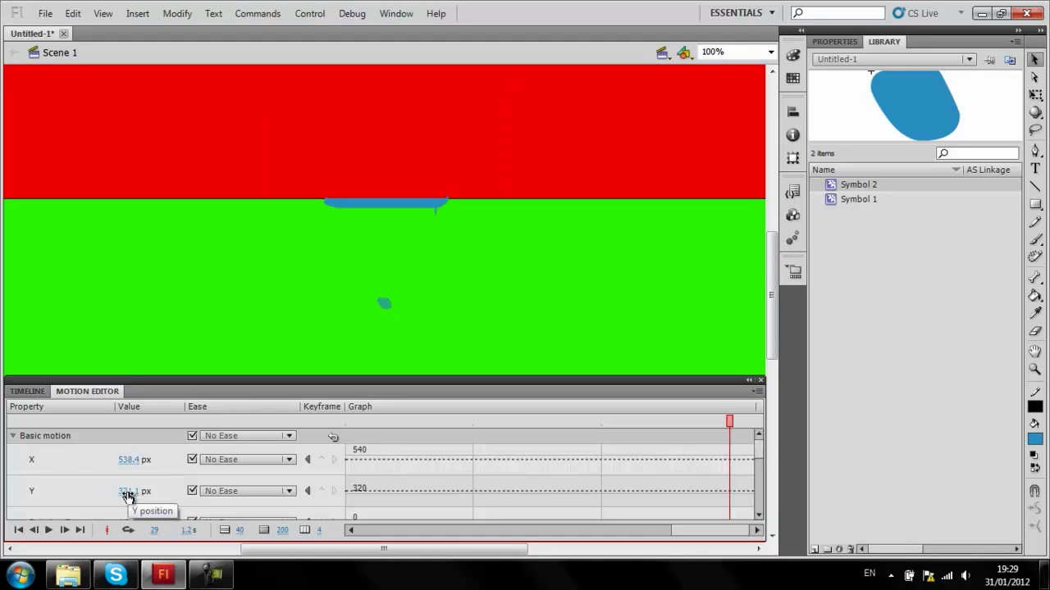
{"action": "left_click", "coordinate": [27, 391]}
{"action": "left_click", "coordinate": [222, 426]}
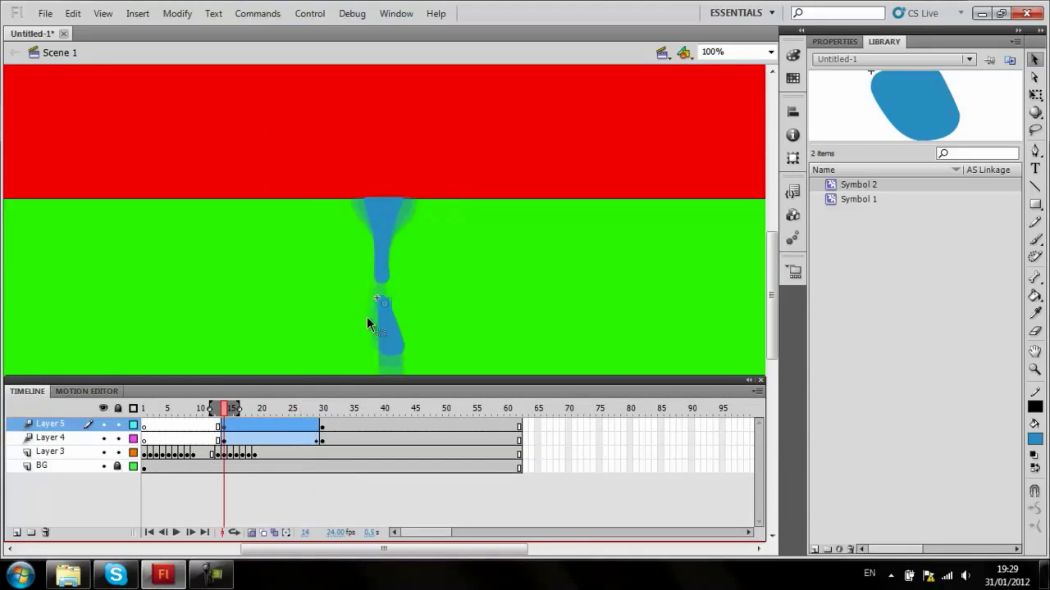
{"action": "left_click", "coordinate": [216, 427]}
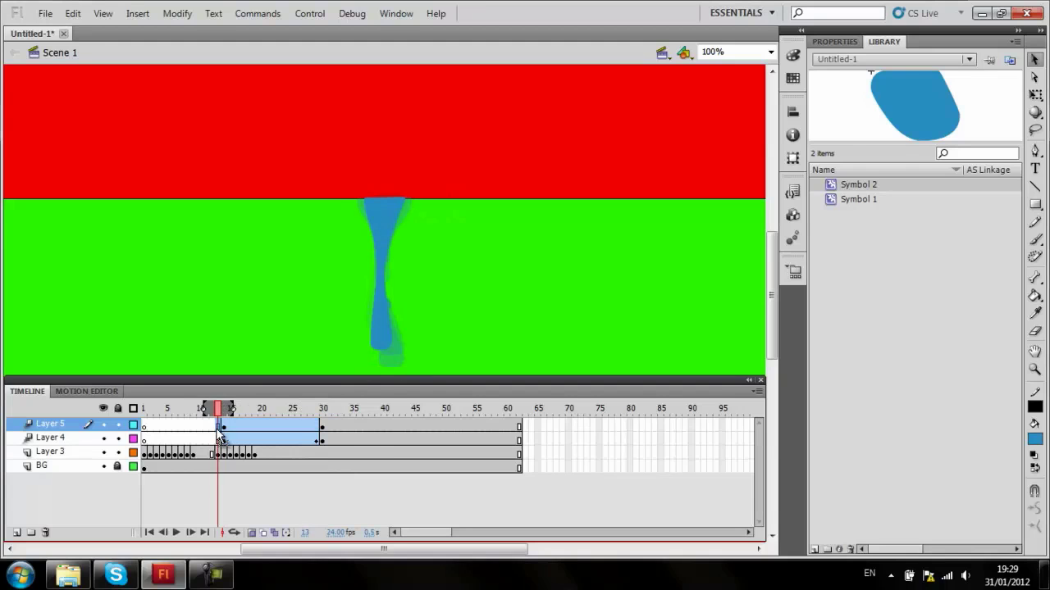
{"action": "left_click", "coordinate": [319, 440]}
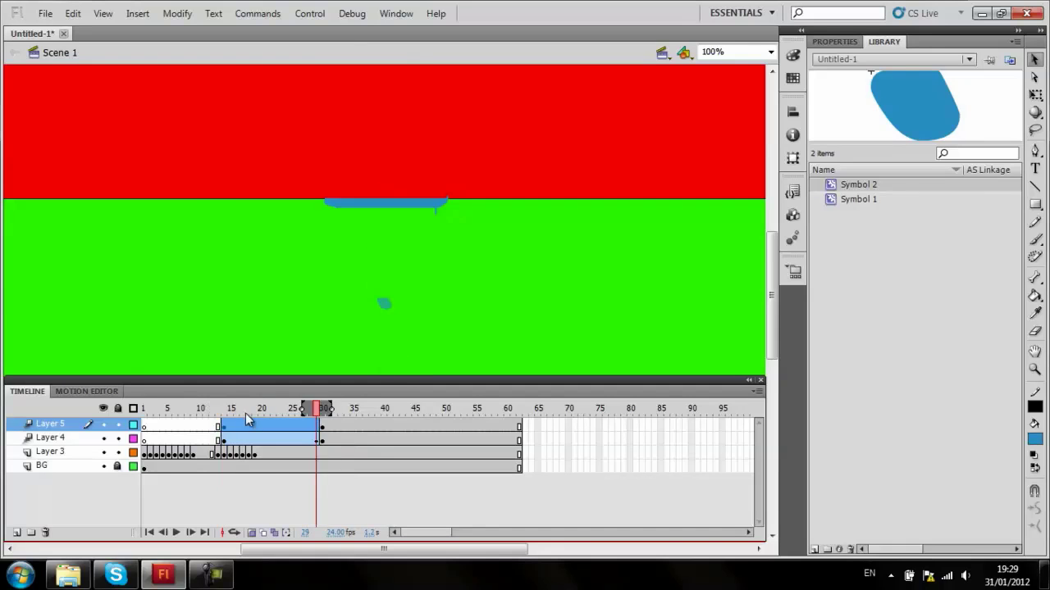
Step: Insert a keyframe at frame 30 of Layer 5, ending the droplet's span that starts at frame 14
{"action": "left_click", "coordinate": [223, 427]}
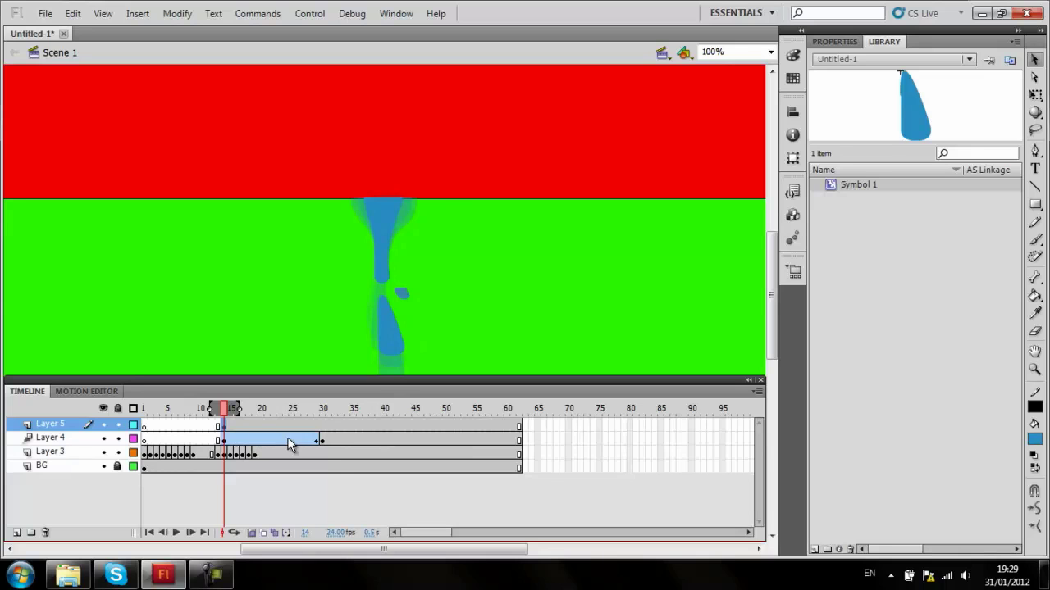
{"action": "left_click", "coordinate": [325, 428]}
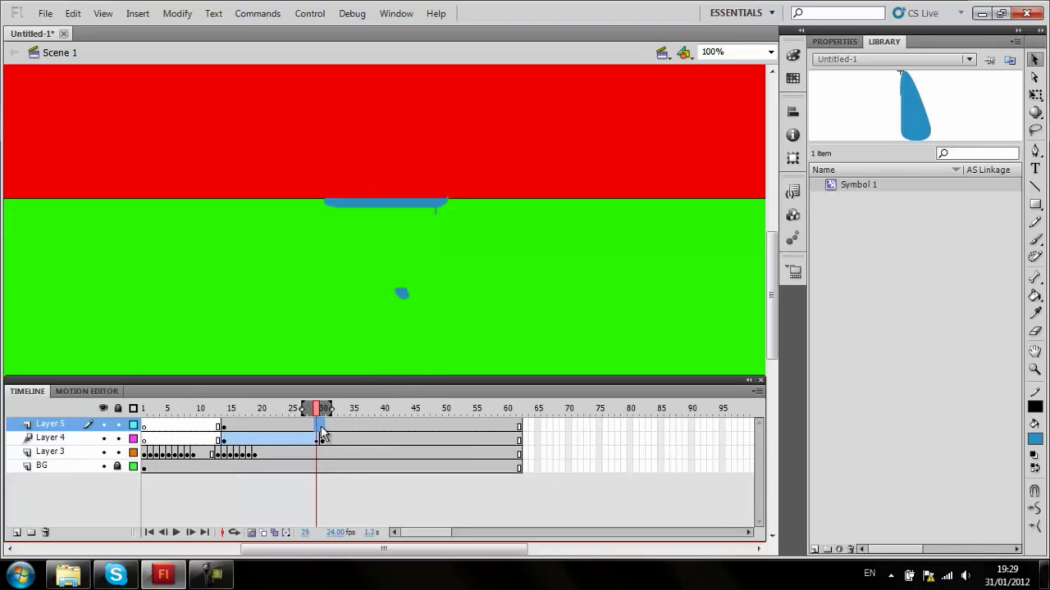
{"action": "key", "text": "shift+F6"}
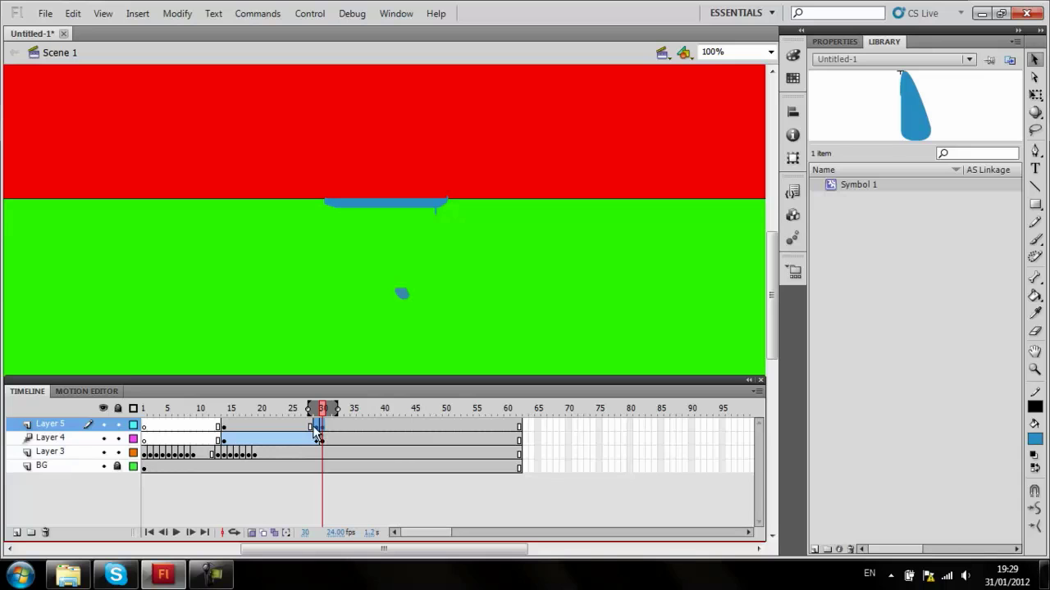
{"action": "left_click", "coordinate": [322, 427]}
{"action": "key", "text": "F6"}
Step: Create a motion tween for the small droplet on Layer 5 between frames 14 and 30
{"action": "right_click", "coordinate": [264, 427]}
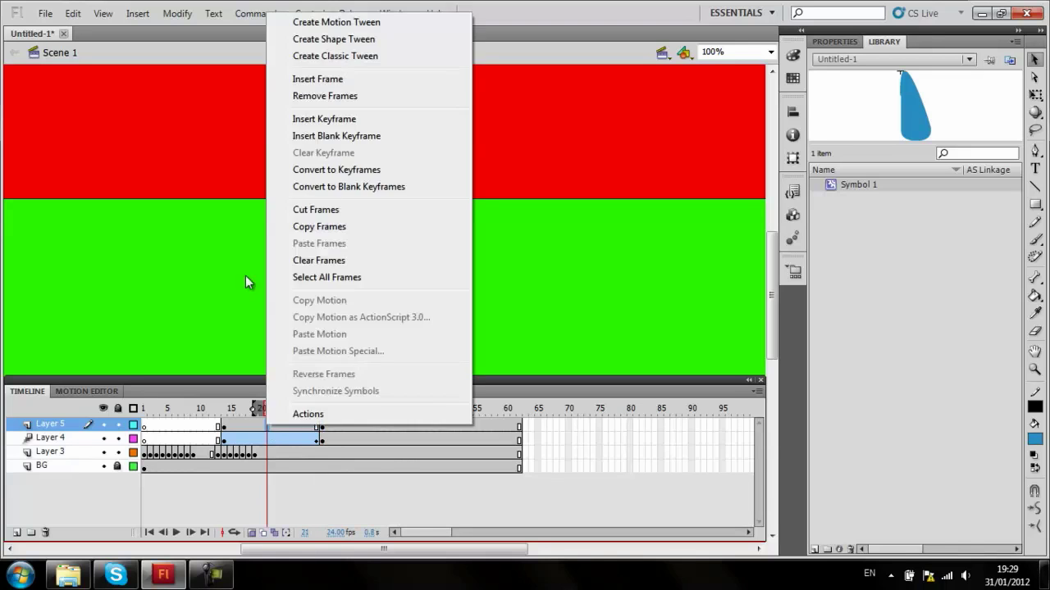
{"action": "left_click", "coordinate": [311, 38]}
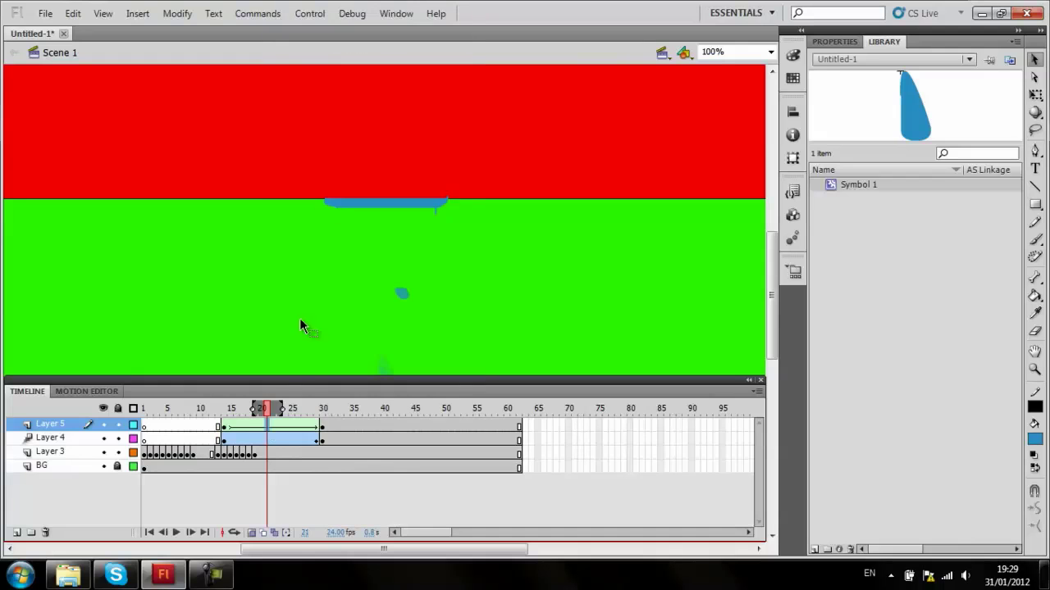
{"action": "right_click", "coordinate": [265, 427]}
{"action": "left_click", "coordinate": [325, 19]}
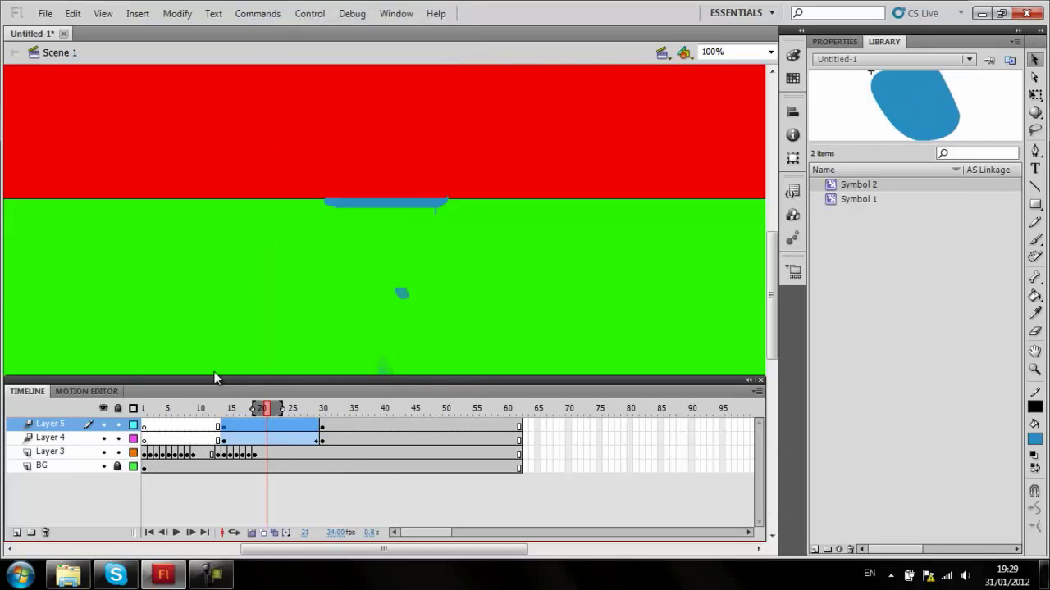
Step: Set the droplet's Y position to 613 px at frame 21 so it falls to the floor
{"action": "left_click", "coordinate": [82, 391]}
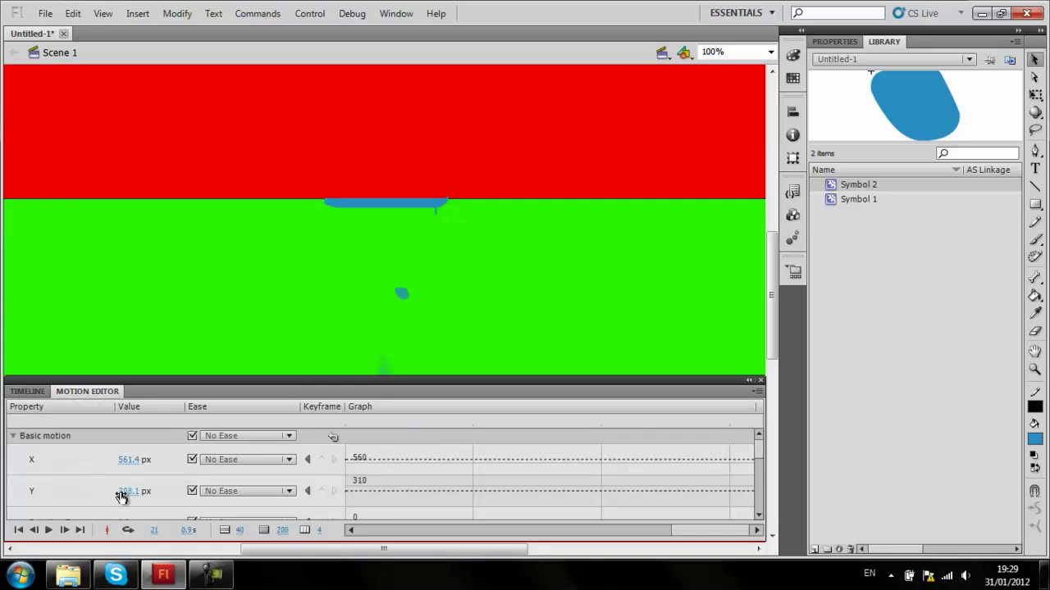
{"action": "left_click_drag", "start_coordinate": [121, 496], "coordinate": [141, 492]}
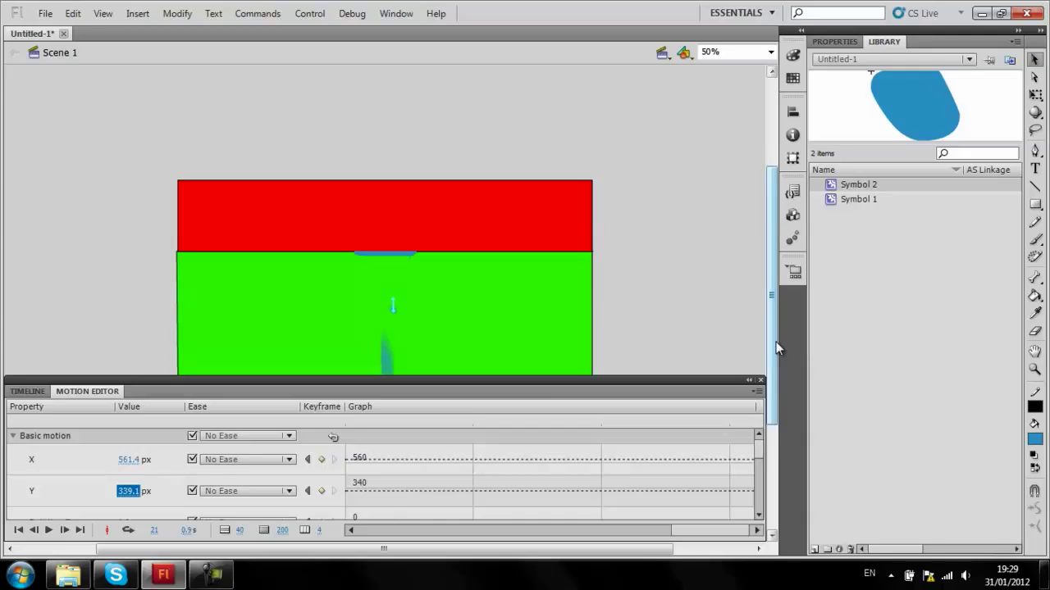
{"action": "scroll", "coordinate": [777, 348], "scroll_direction": "down", "scroll_amount": 3}
{"action": "left_click_drag", "start_coordinate": [125, 494], "coordinate": [305, 464]}
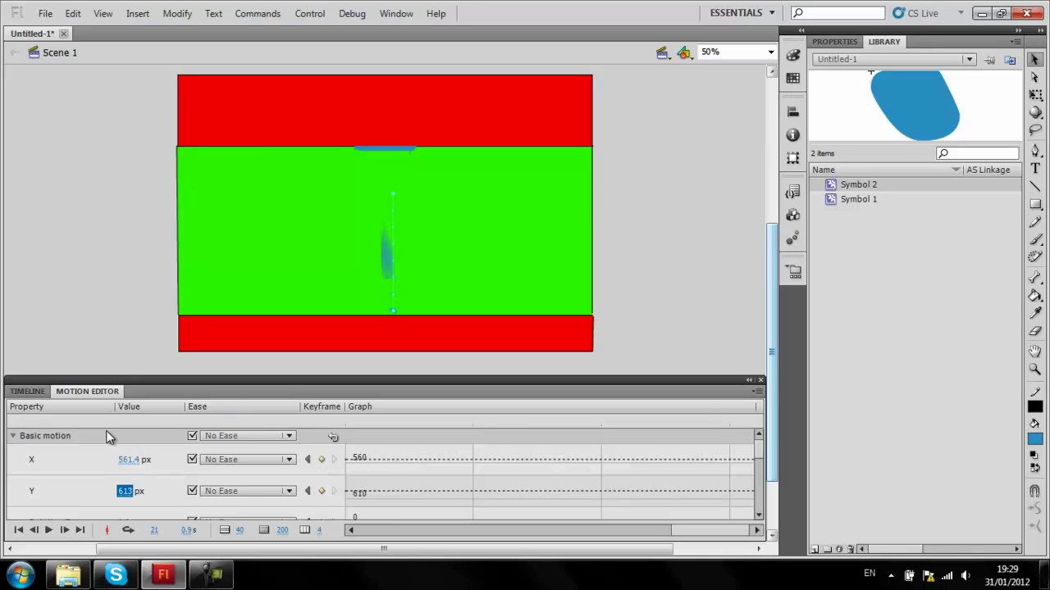
Step: Move the droplet's property keyframe on Layer 5 from frame 21 to frame 29
{"action": "left_click", "coordinate": [25, 392]}
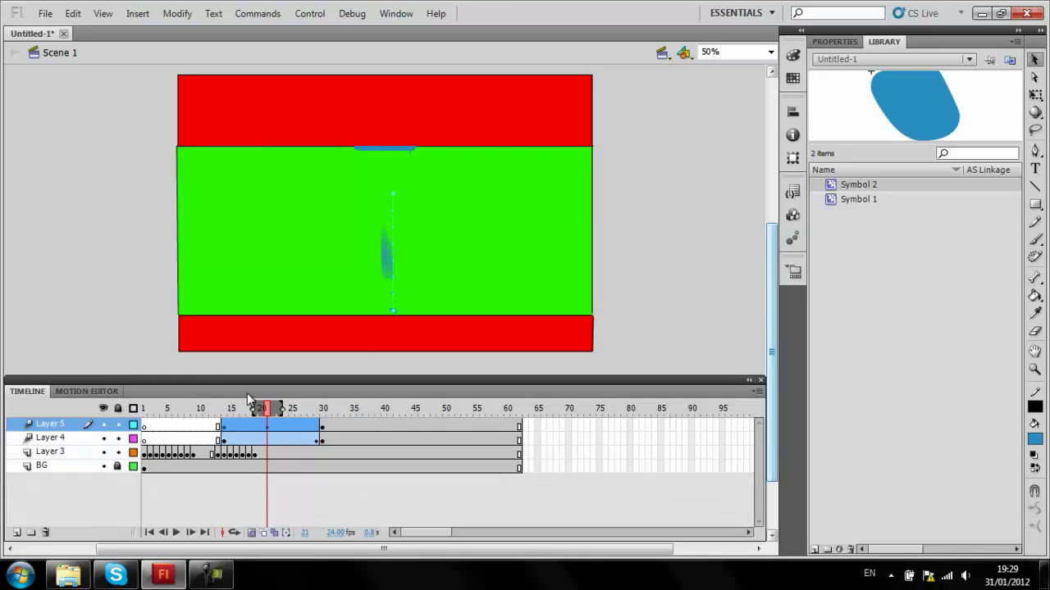
{"action": "mouse_move", "coordinate": [264, 409]}
{"action": "left_mouse_down"}
{"action": "mouse_move", "coordinate": [213, 410]}
{"action": "mouse_move", "coordinate": [265, 414]}
{"action": "left_mouse_up"}
{"action": "left_click", "coordinate": [267, 424]}
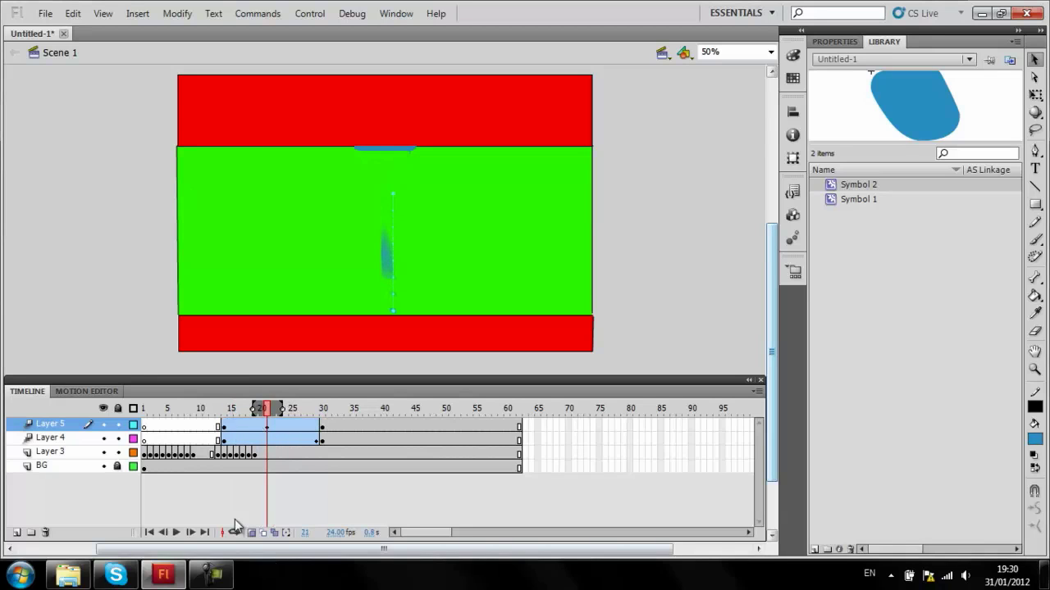
{"action": "left_click_drag", "start_coordinate": [266, 423], "coordinate": [302, 421]}
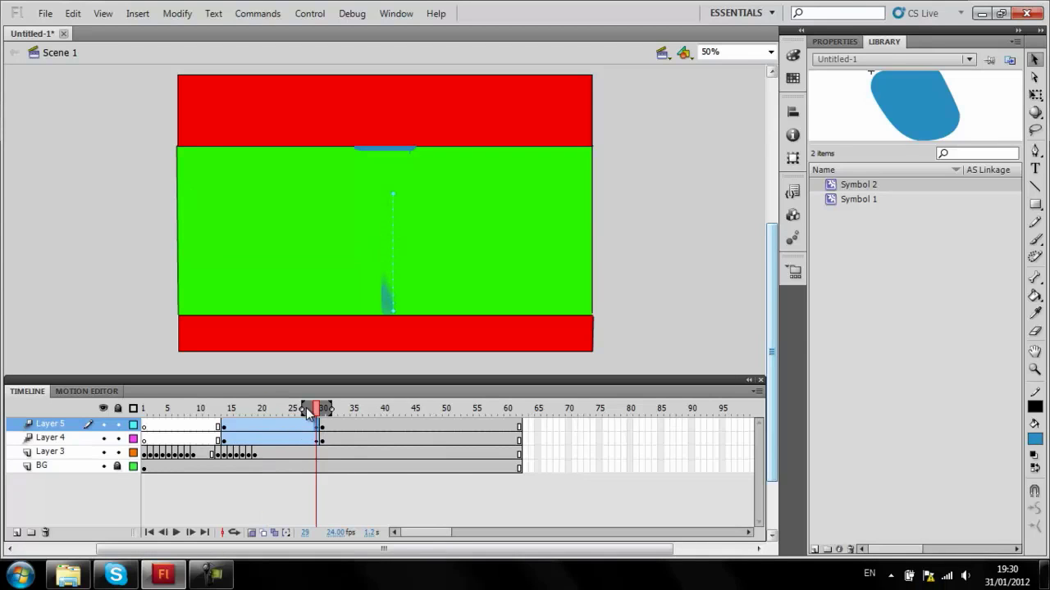
Step: Preview the droplet's fall with Test Movie, close the preview, and go to frame 31 of Layer 4
{"action": "key", "text": "ctrl+Return"}
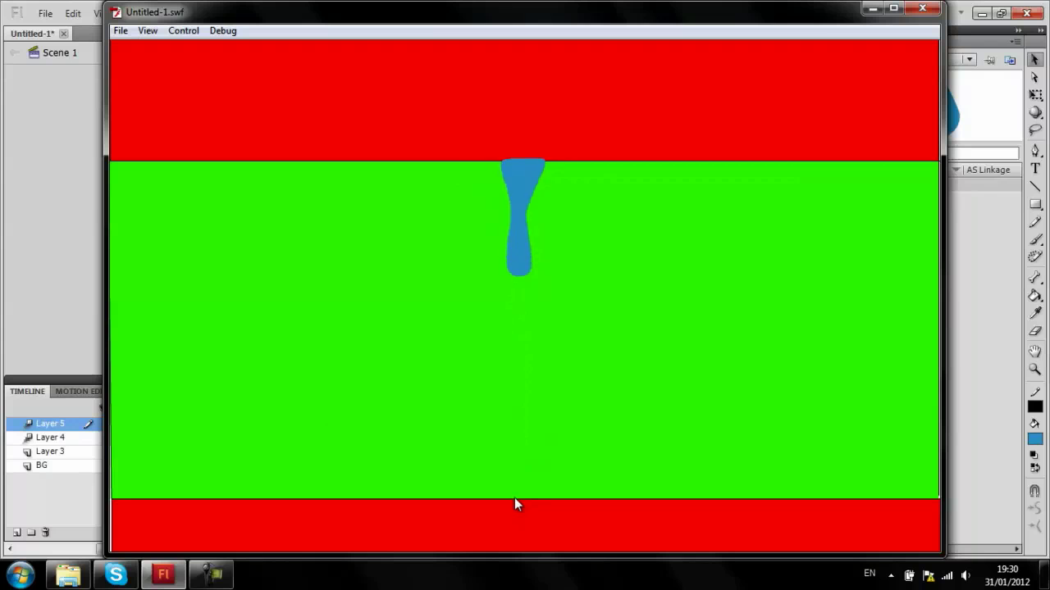
{"action": "left_click", "coordinate": [922, 9]}
{"action": "left_click", "coordinate": [327, 440]}
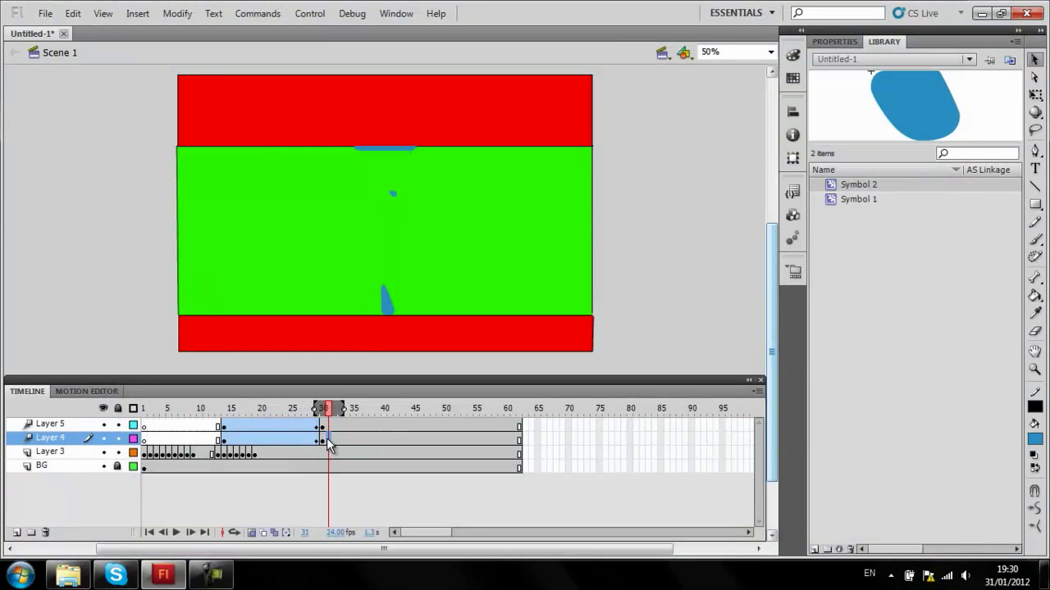
Step: Insert a blank keyframe at frame 31 of Layer 4, then brush and fill a slightly shorter blue drop with its base spreading on the floor
{"action": "key", "text": "ctrl+equal"}
{"action": "key", "text": "ctrl+equal"}
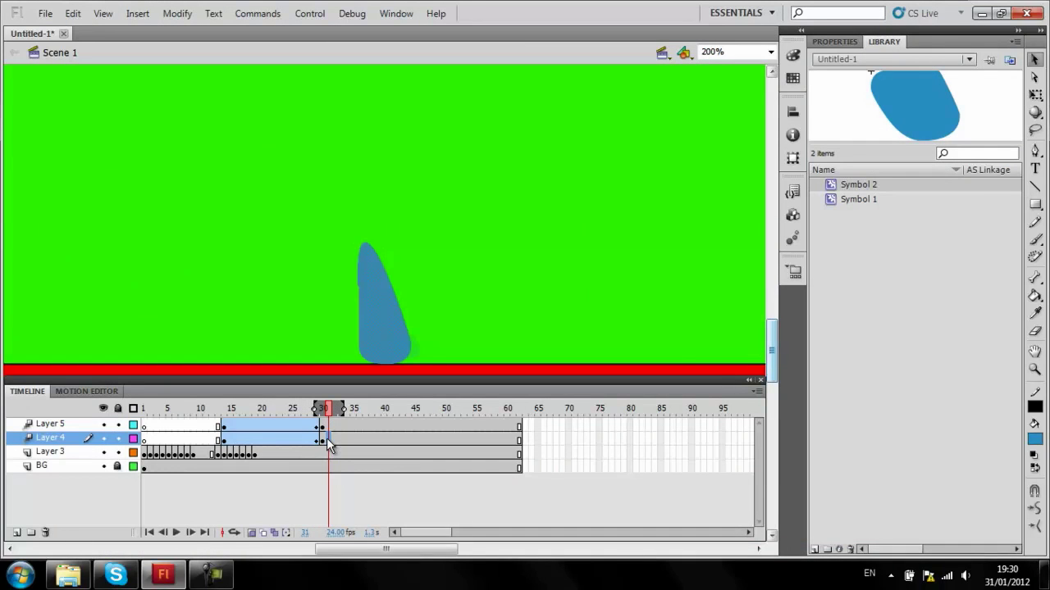
{"action": "key", "text": "F7"}
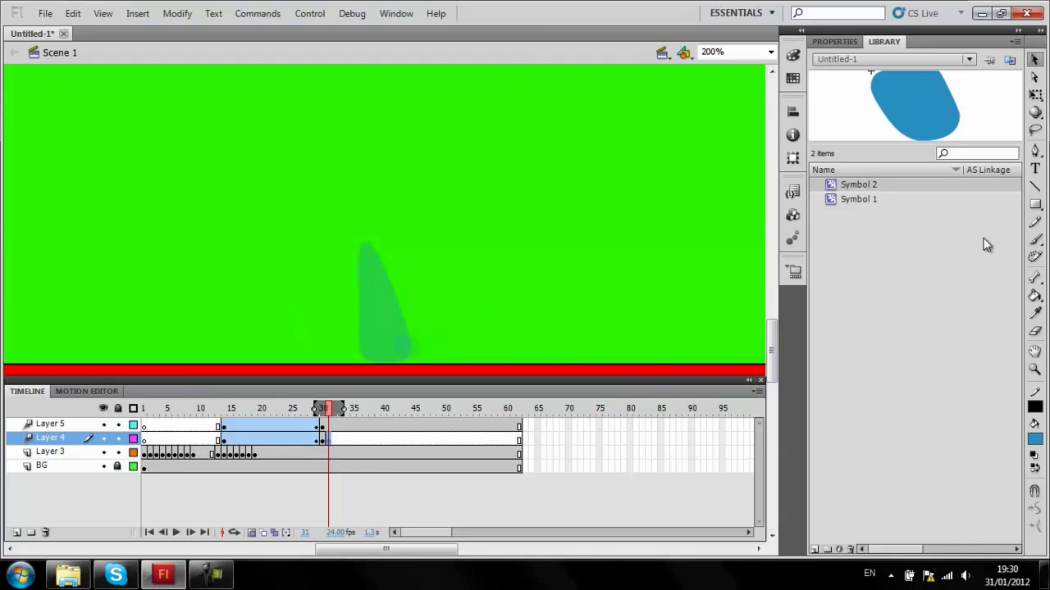
{"action": "left_click", "coordinate": [1035, 239]}
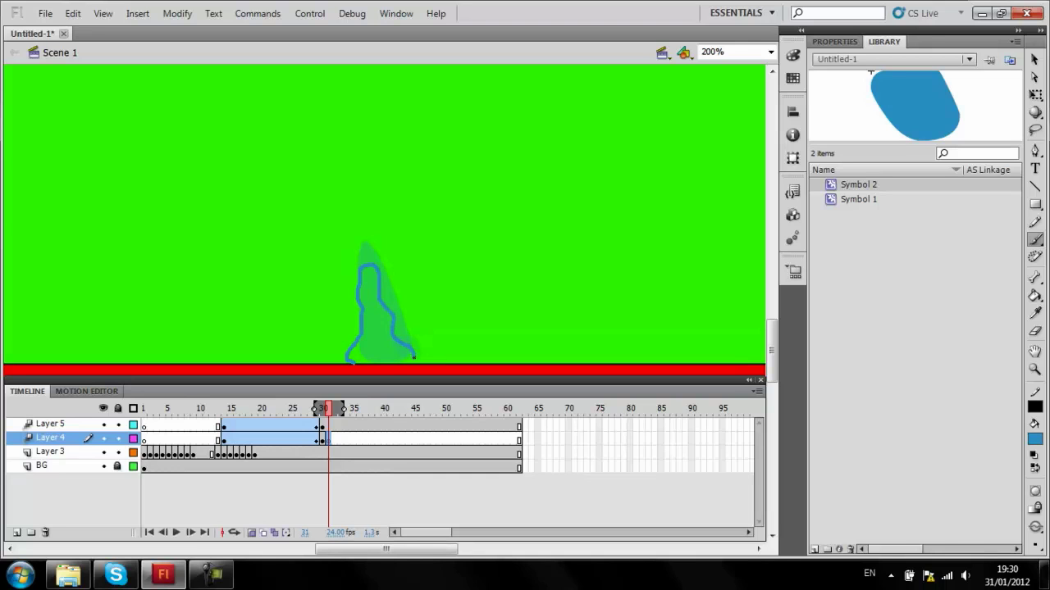
{"action": "left_click_drag", "start_coordinate": [413, 356], "coordinate": [412, 355]}
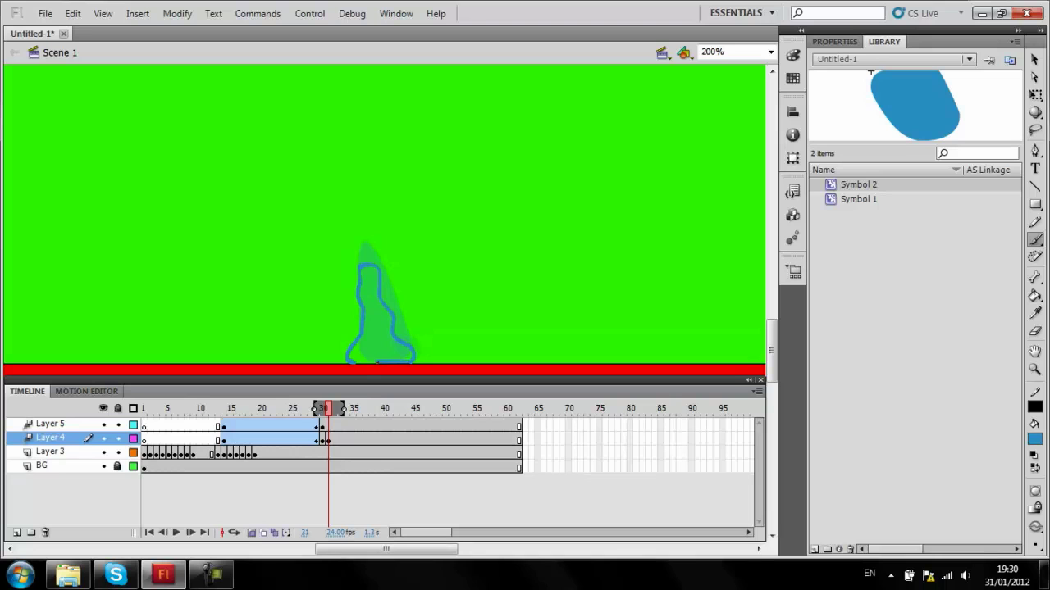
{"action": "left_click", "coordinate": [1035, 296]}
{"action": "left_click", "coordinate": [371, 337]}
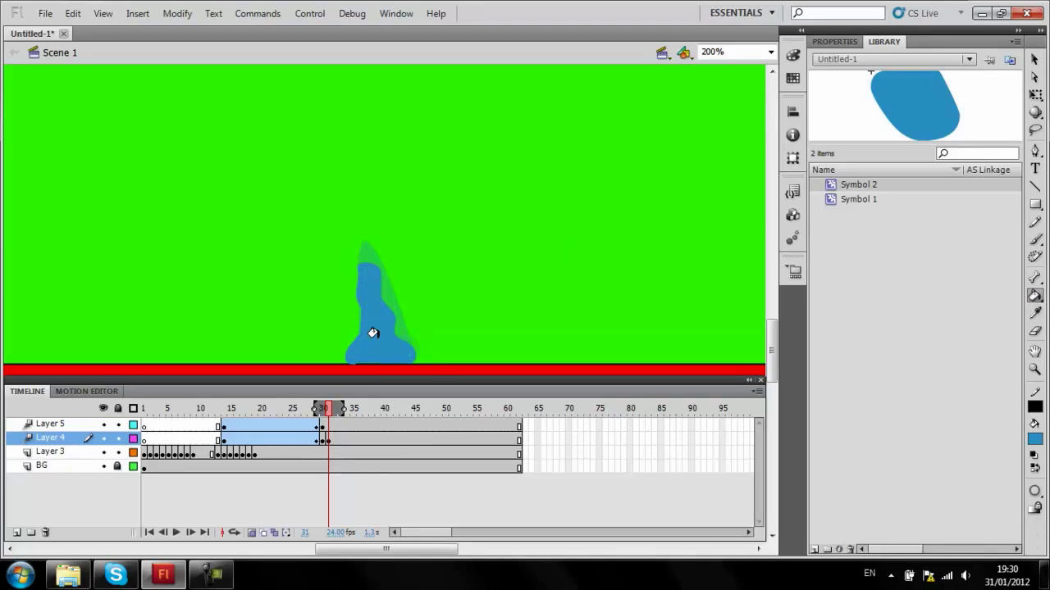
Step: Add a blank keyframe at frame 32 of Layer 4 and paint a filled blue drop with a lower peak and wider base
{"action": "left_click", "coordinate": [333, 441]}
{"action": "key", "text": "F7"}
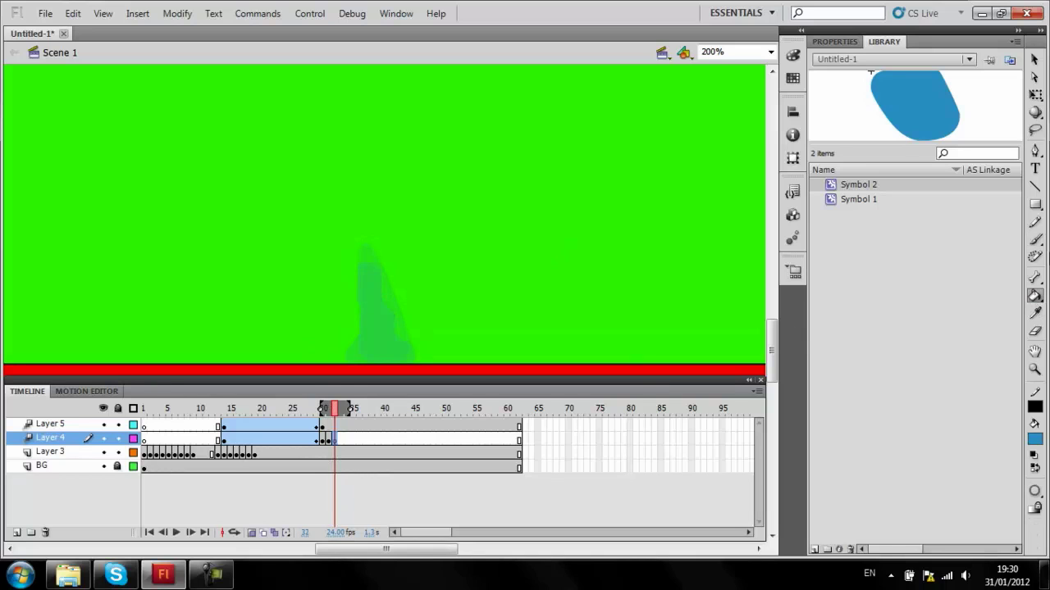
{"action": "key", "text": "b"}
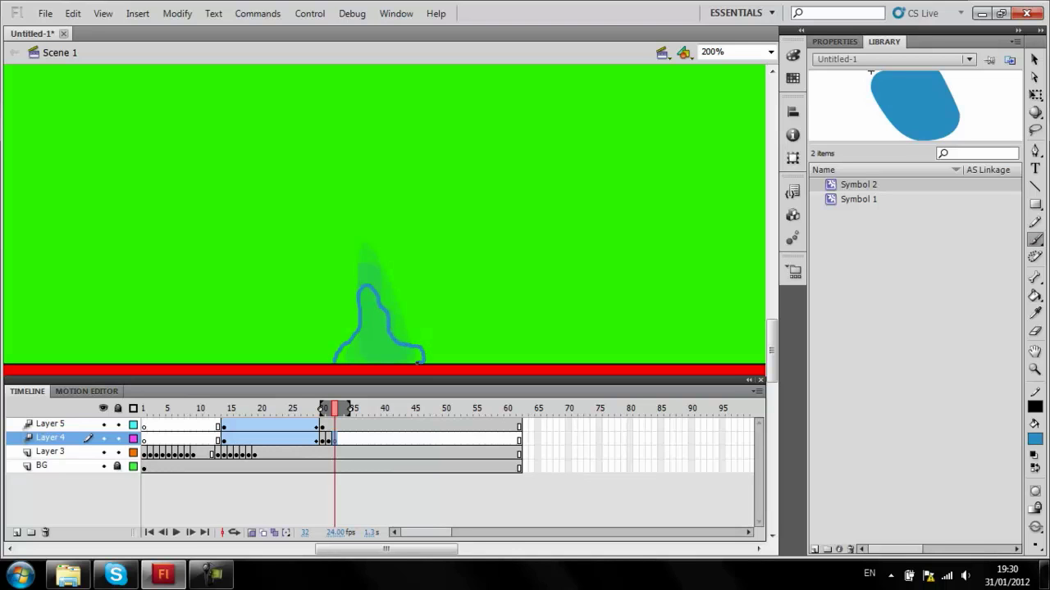
{"action": "left_click_drag", "start_coordinate": [418, 361], "coordinate": [344, 362]}
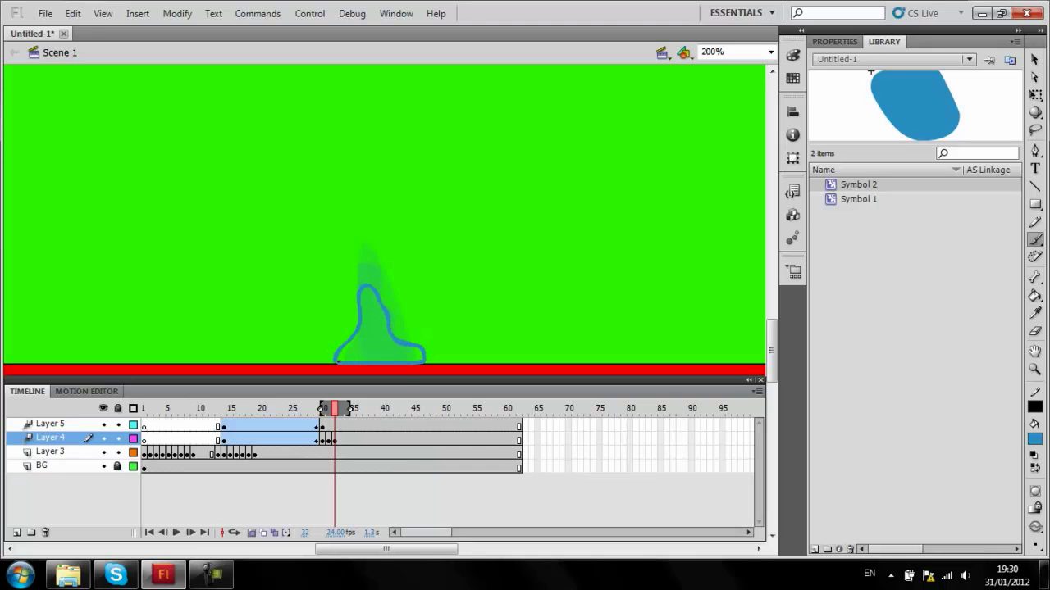
{"action": "left_click", "coordinate": [1035, 295]}
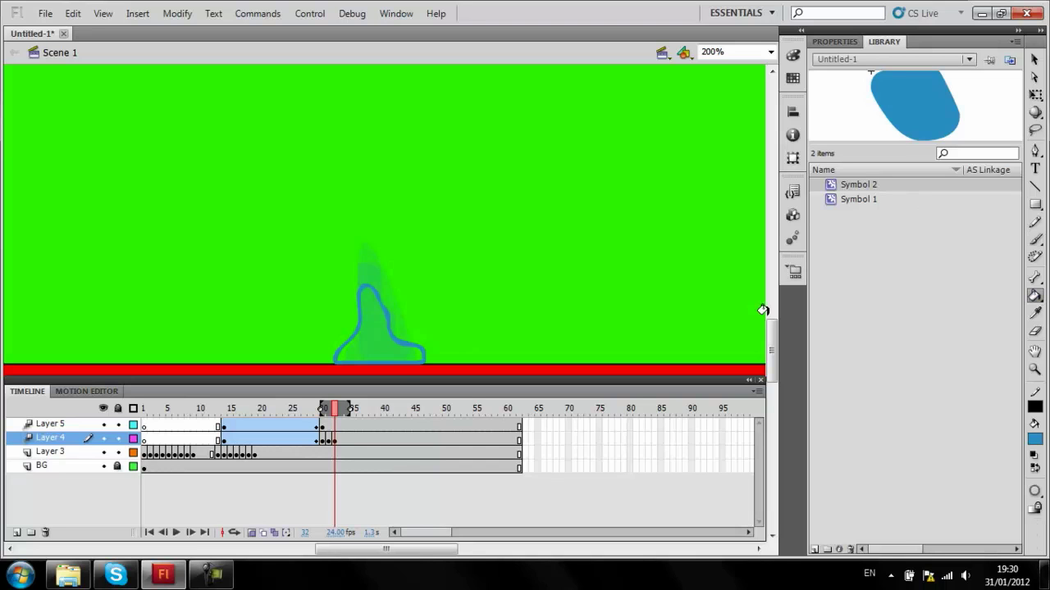
{"action": "left_click", "coordinate": [377, 346]}
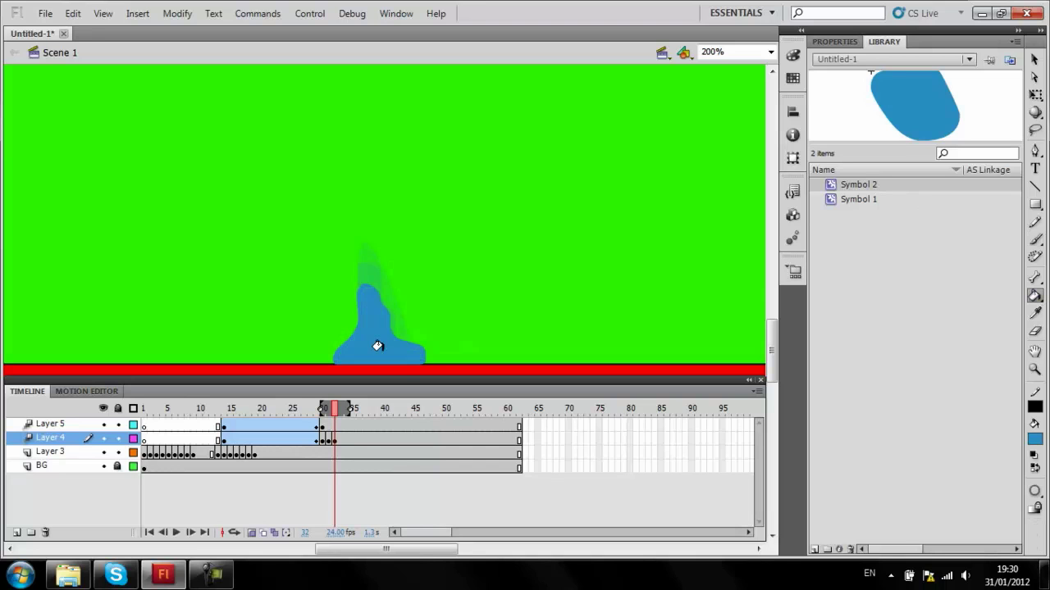
Step: Add a blank keyframe at frame 33 of Layer 4 and paint the collapsing drop as a filled, low pointed mound
{"action": "left_click", "coordinate": [339, 440]}
{"action": "key", "text": "F7"}
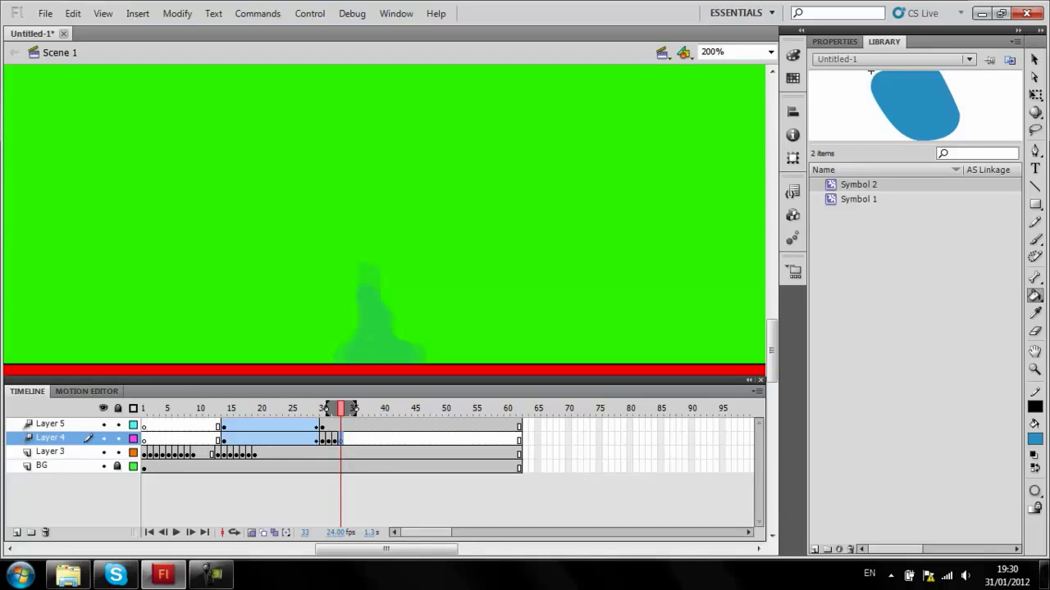
{"action": "left_click", "coordinate": [1035, 239]}
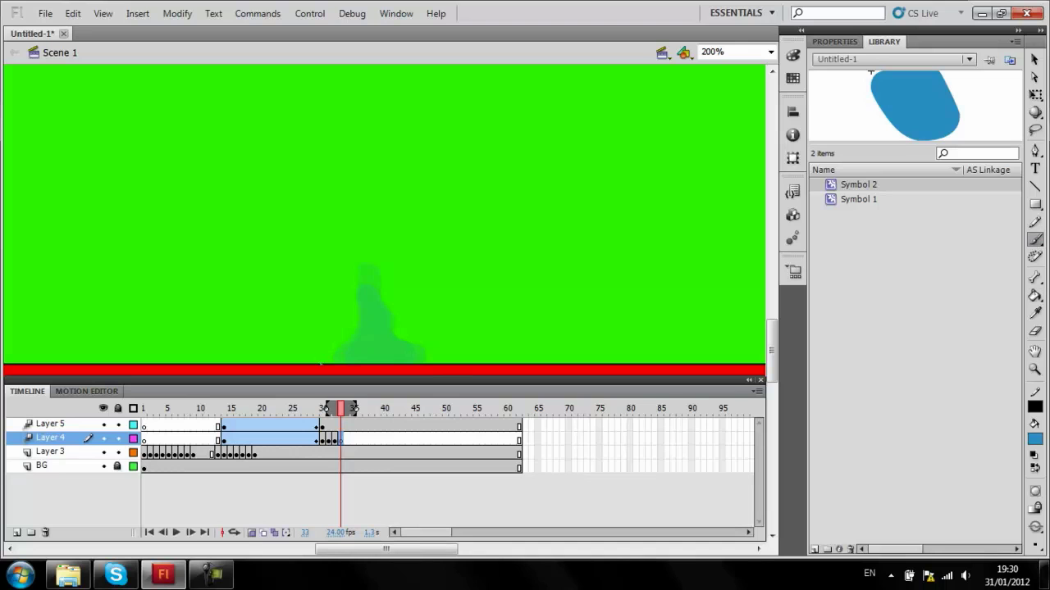
{"action": "left_click_drag", "start_coordinate": [343, 340], "coordinate": [357, 316]}
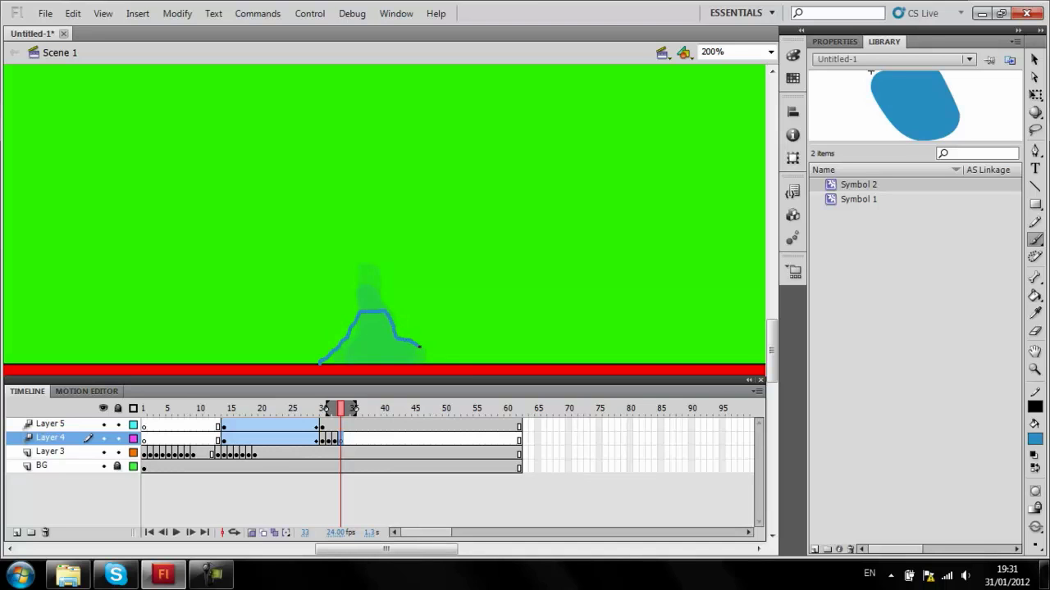
{"action": "left_click_drag", "start_coordinate": [434, 360], "coordinate": [364, 361]}
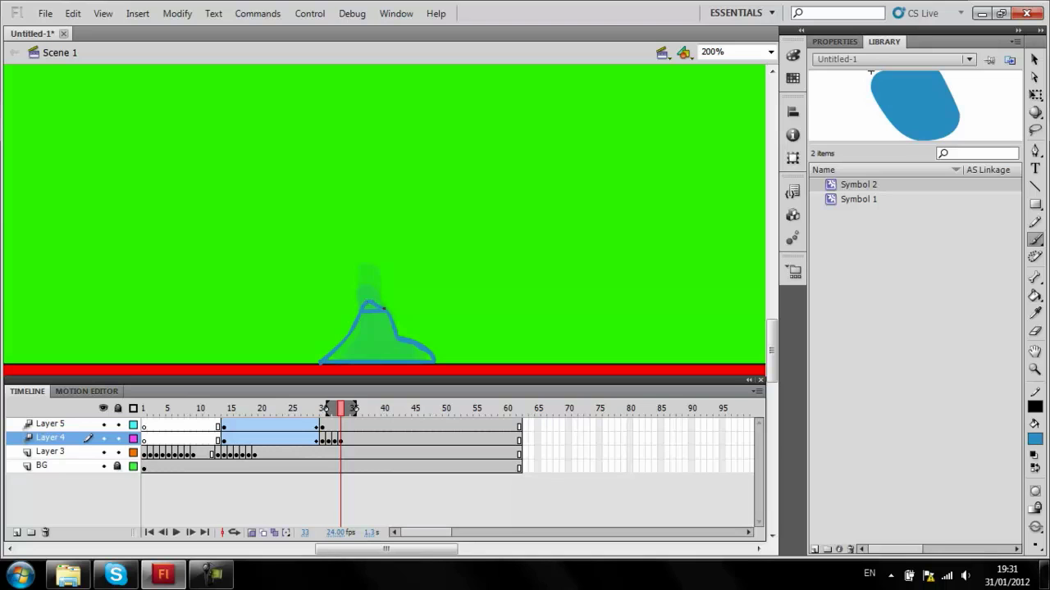
{"action": "left_click", "coordinate": [1035, 296]}
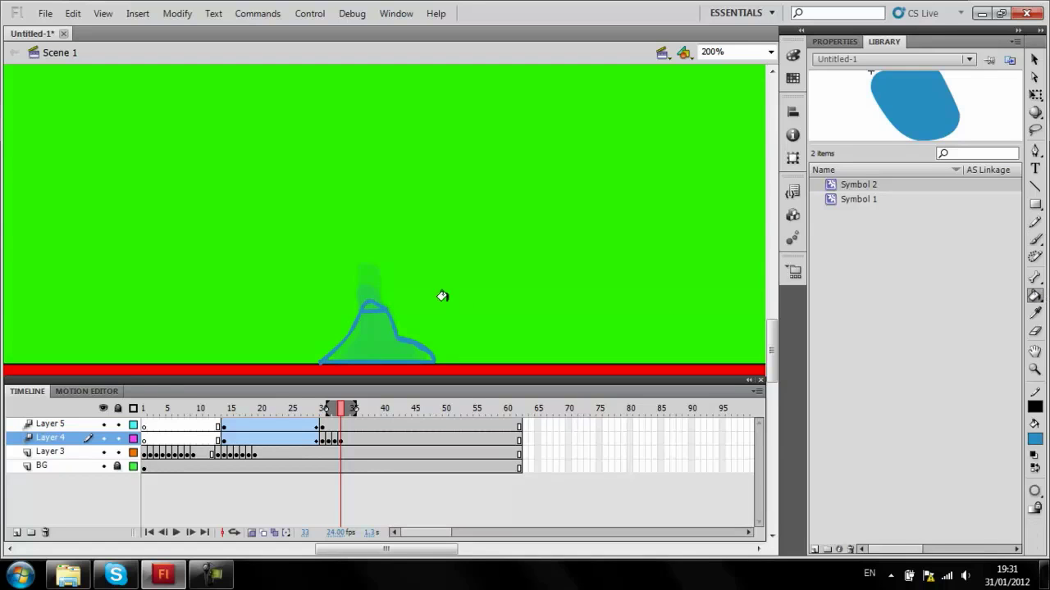
{"action": "left_click", "coordinate": [364, 328]}
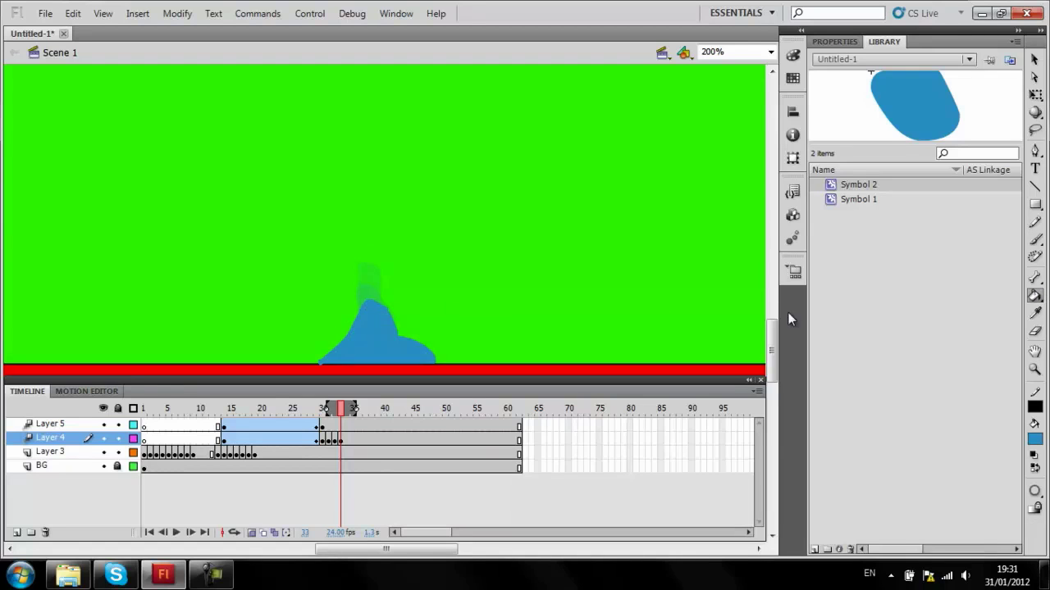
Step: Insert a blank keyframe at frame 34 of Layer 4 and touch up the right slope of frame 33's mound with the brush
{"action": "left_click", "coordinate": [1034, 239]}
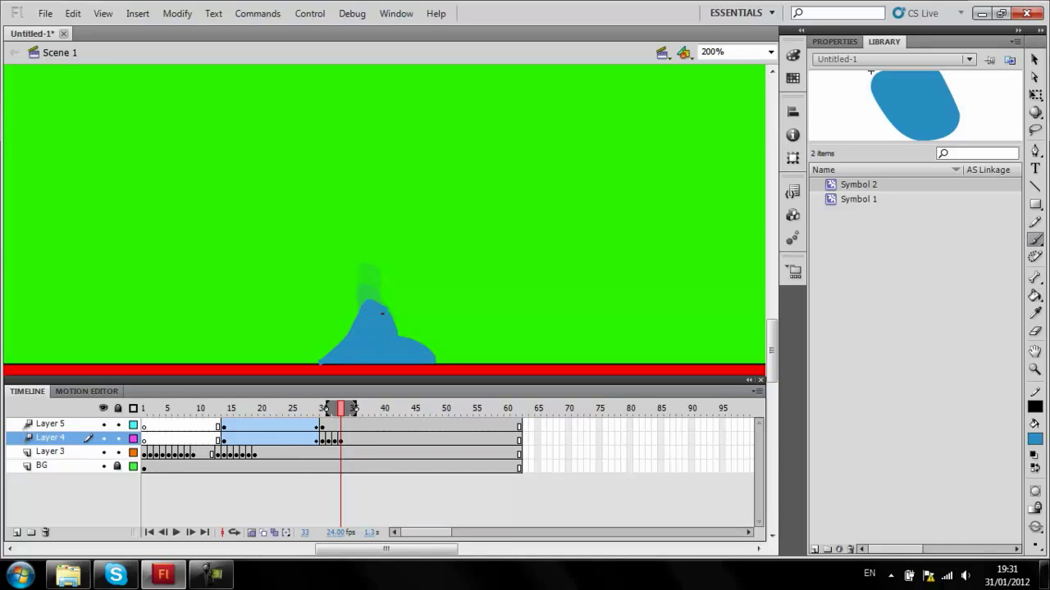
{"action": "left_click", "coordinate": [342, 441]}
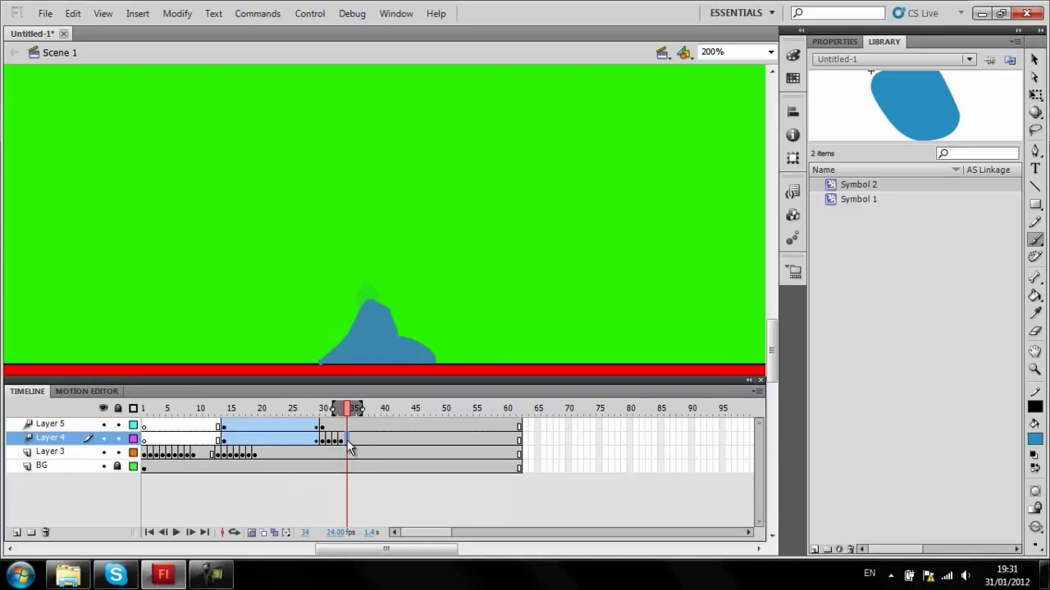
{"action": "key", "text": "F7"}
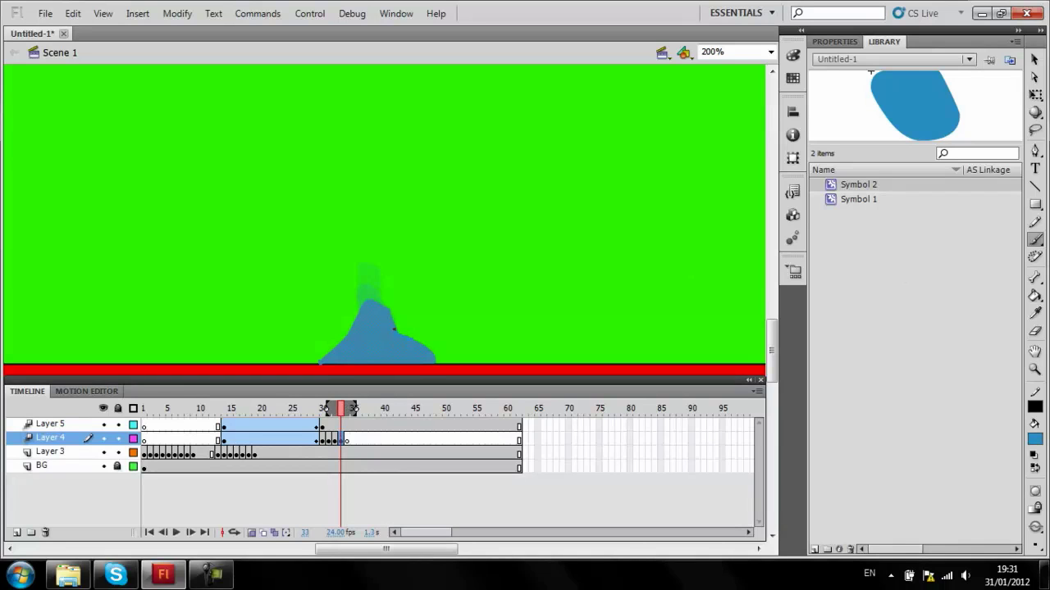
{"action": "left_click_drag", "start_coordinate": [393, 330], "coordinate": [395, 335]}
Step: Brush the outline of a flatter, wider mound with a closed base on frame 34 of Layer 4 and fill it blue
{"action": "left_click", "coordinate": [346, 440]}
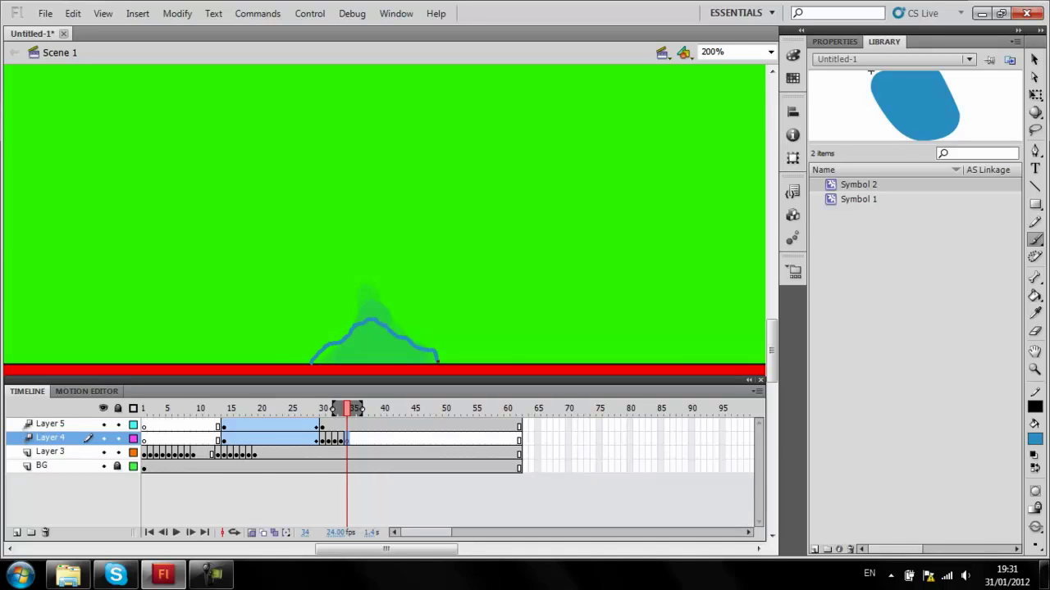
{"action": "left_click_drag", "start_coordinate": [438, 359], "coordinate": [304, 362]}
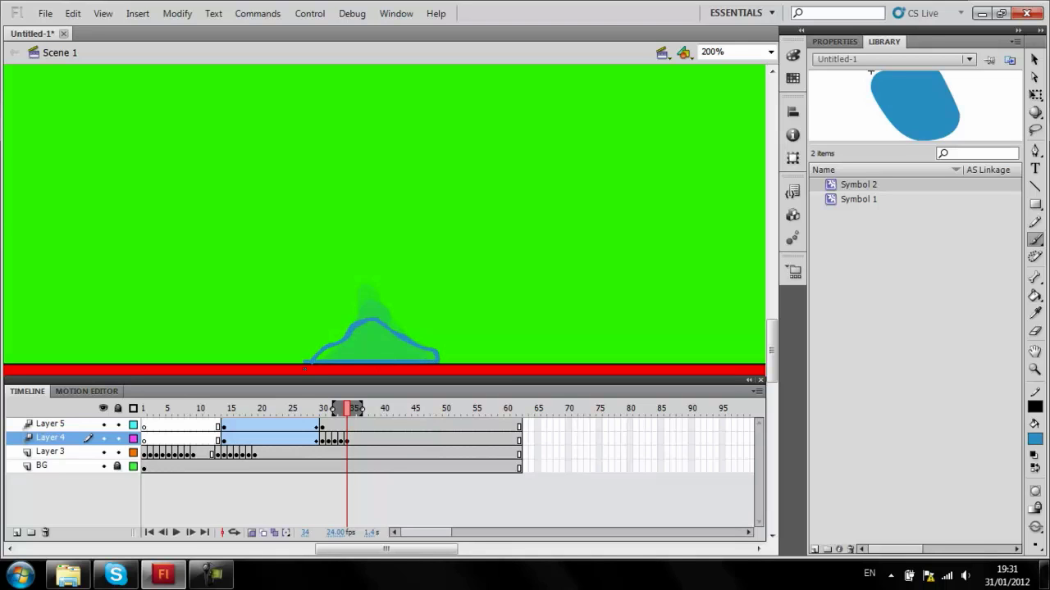
{"action": "left_click_drag", "start_coordinate": [324, 372], "coordinate": [348, 363]}
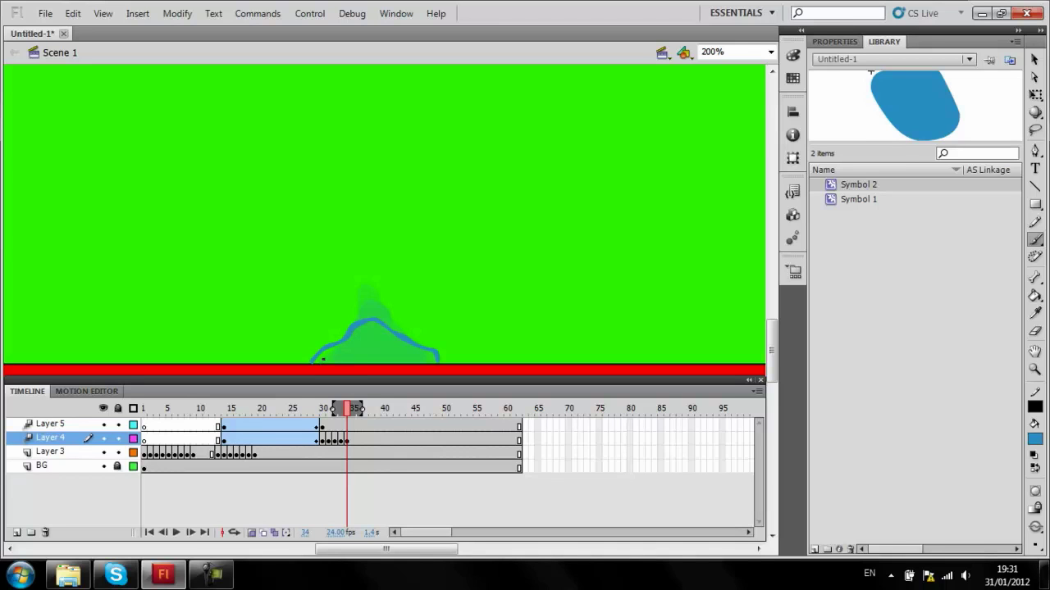
{"action": "left_click_drag", "start_coordinate": [312, 362], "coordinate": [420, 361]}
{"action": "left_click", "coordinate": [1035, 296]}
{"action": "left_click", "coordinate": [370, 339]}
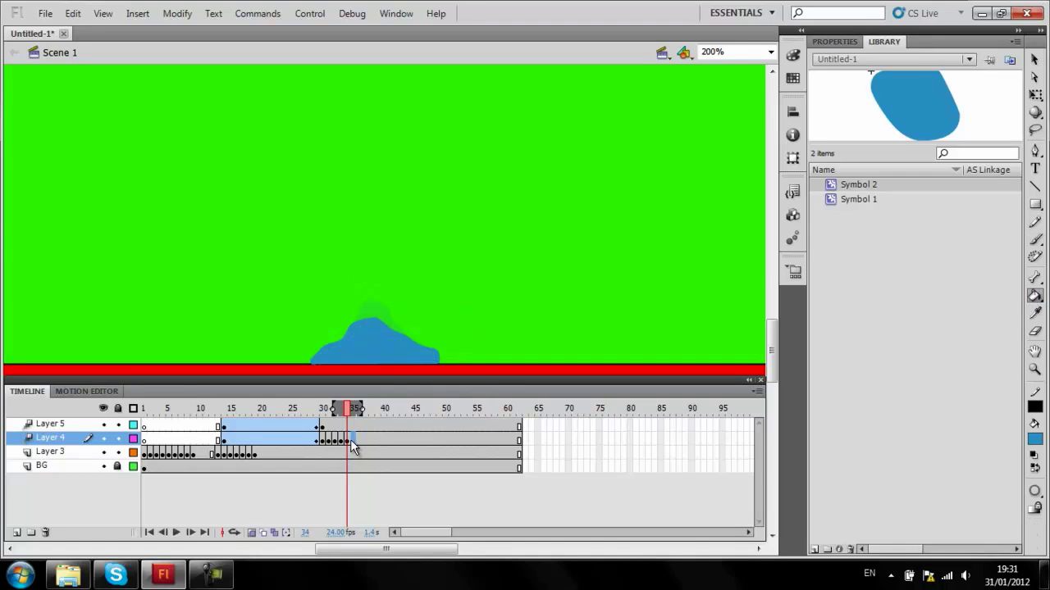
Step: Add a blank keyframe at frame 35 of Layer 4 and paint a filled blue mound with a low, flattened top
{"action": "left_click", "coordinate": [352, 441]}
{"action": "key", "text": "F7"}
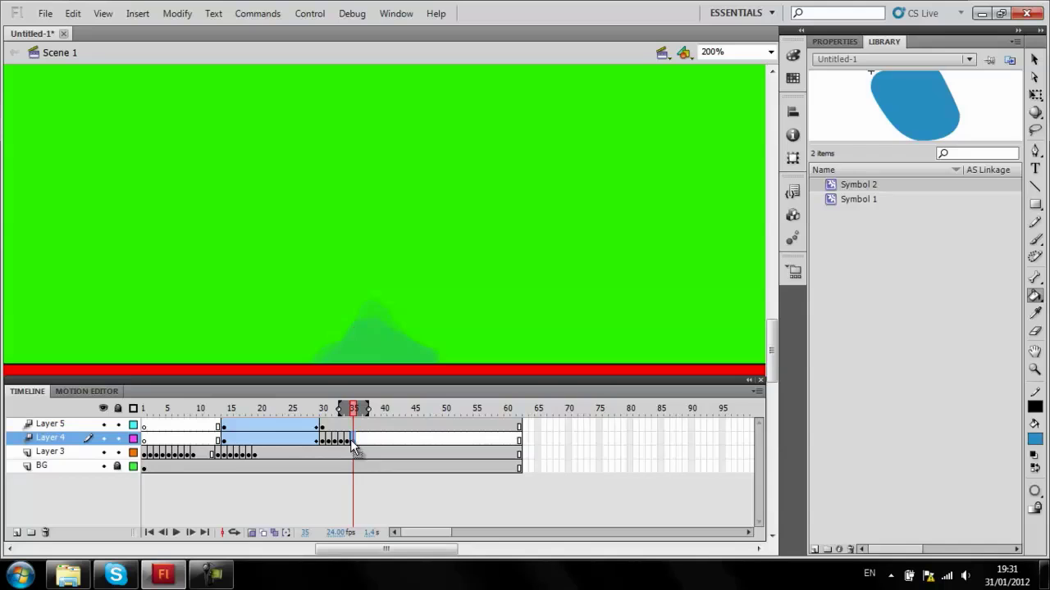
{"action": "left_click", "coordinate": [1035, 238]}
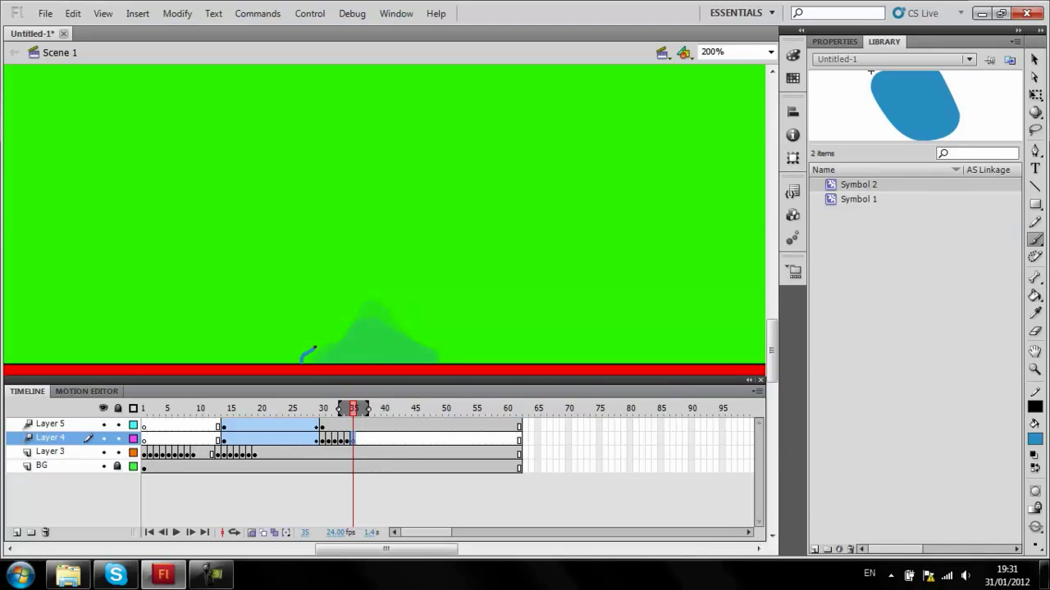
{"action": "mouse_move", "coordinate": [315, 348]}
{"action": "left_mouse_down"}
{"action": "mouse_move", "coordinate": [400, 339]}
{"action": "mouse_move", "coordinate": [435, 362]}
{"action": "mouse_move", "coordinate": [322, 365]}
{"action": "left_mouse_up"}
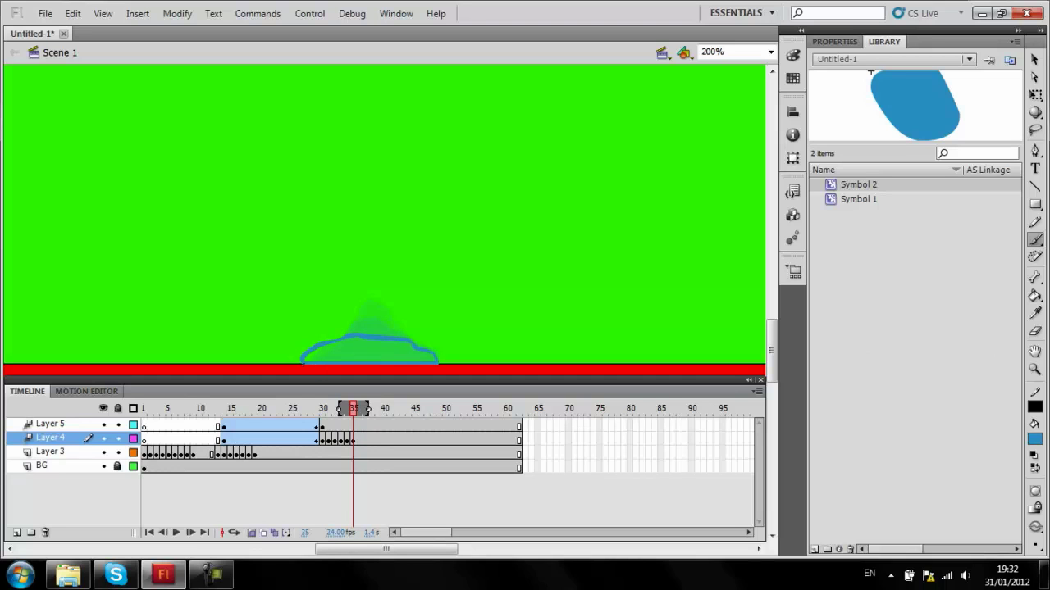
{"action": "left_click", "coordinate": [1035, 296]}
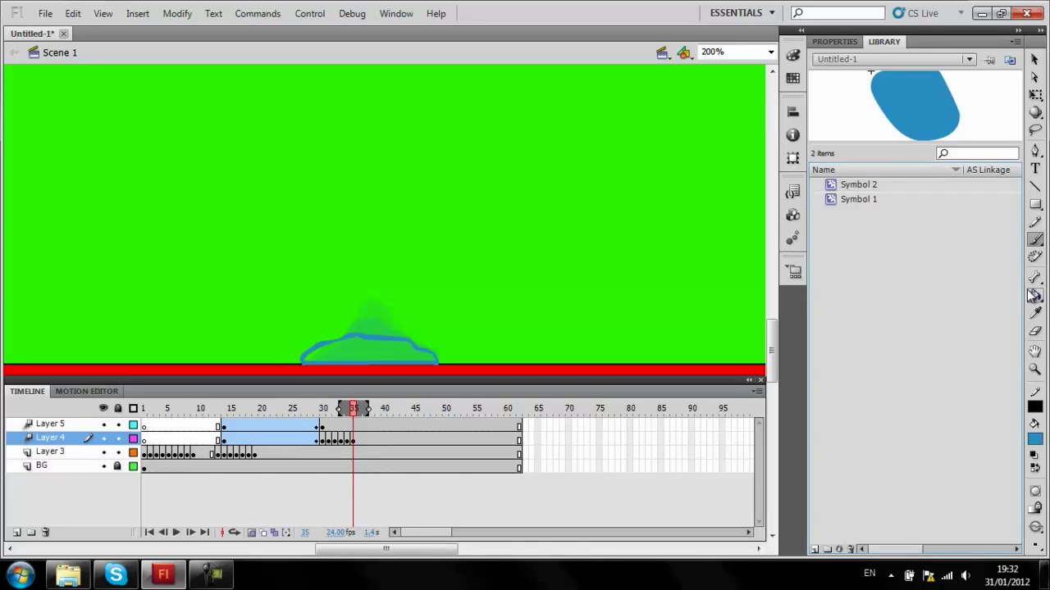
{"action": "left_click", "coordinate": [365, 355]}
Step: Add a blank keyframe at frame 36 of Layer 4 and paint the puddle spreading wider on both sides, filled blue
{"action": "left_click", "coordinate": [359, 440]}
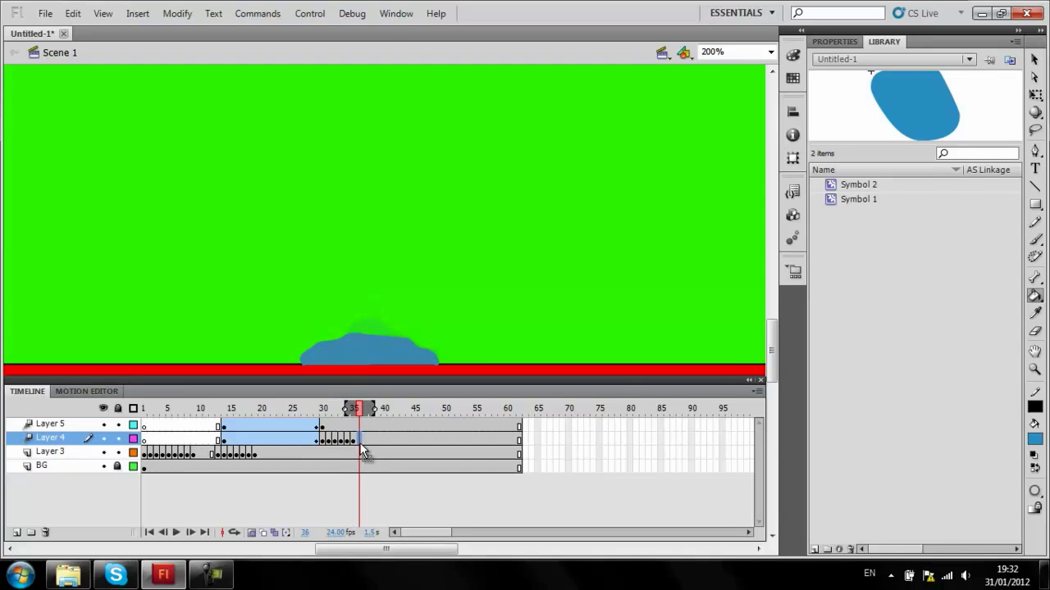
{"action": "key", "text": "F7"}
{"action": "left_click", "coordinate": [1035, 238]}
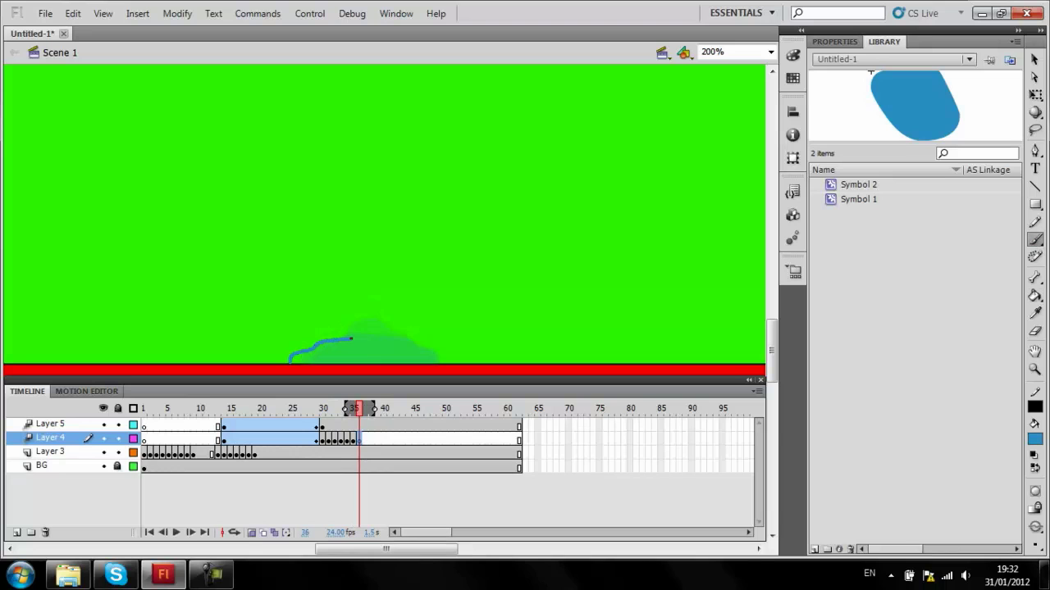
{"action": "left_click_drag", "start_coordinate": [351, 338], "coordinate": [446, 360]}
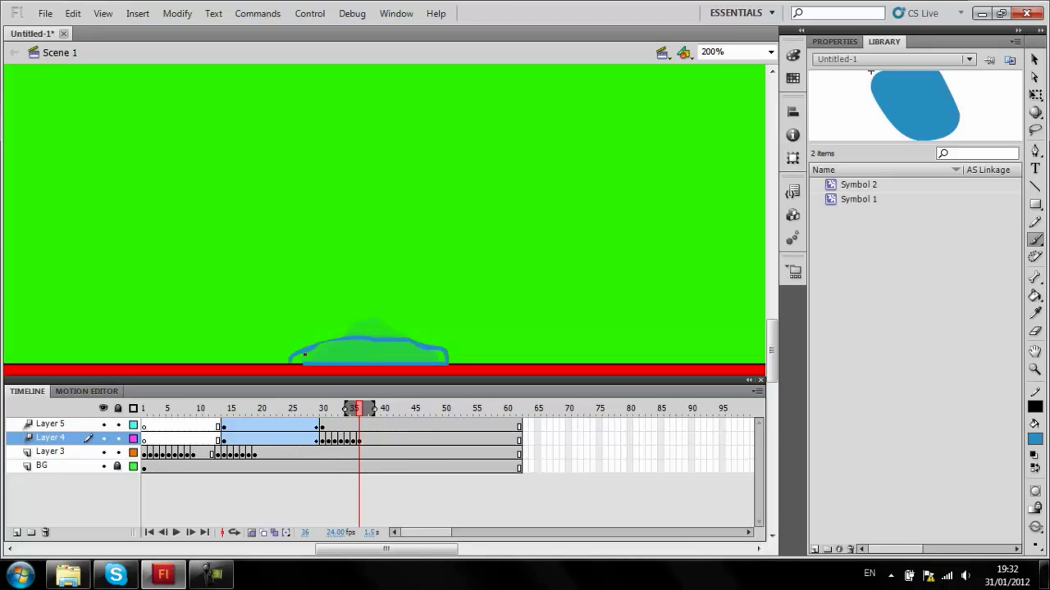
{"action": "left_click", "coordinate": [1034, 296]}
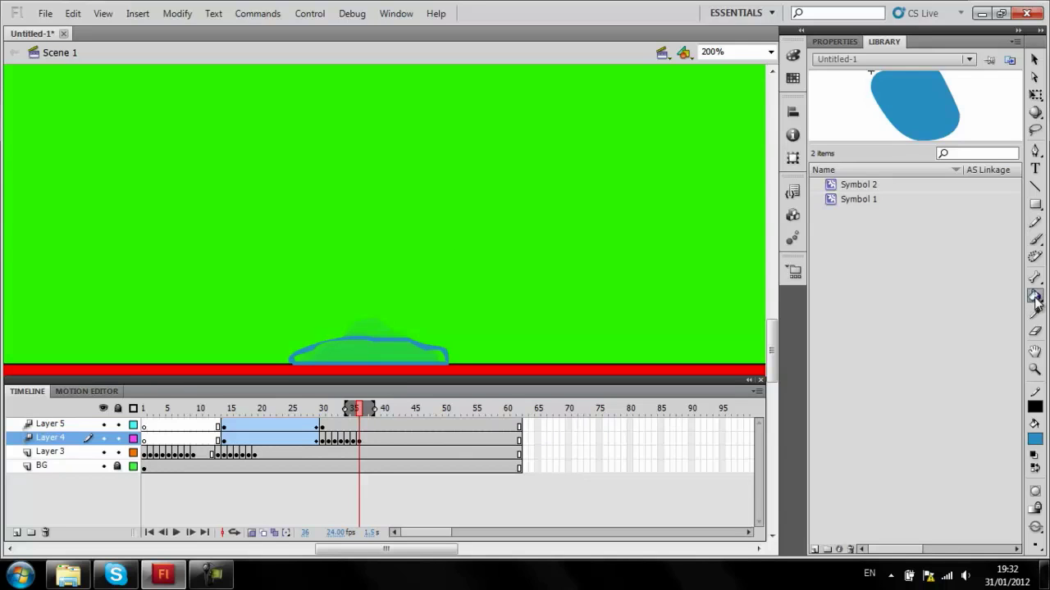
{"action": "left_click", "coordinate": [371, 353]}
Step: Add a blank keyframe at frame 37 of Layer 4 and brush a wider, thinner puddle outline on the floor, filled blue
{"action": "left_click", "coordinate": [365, 440]}
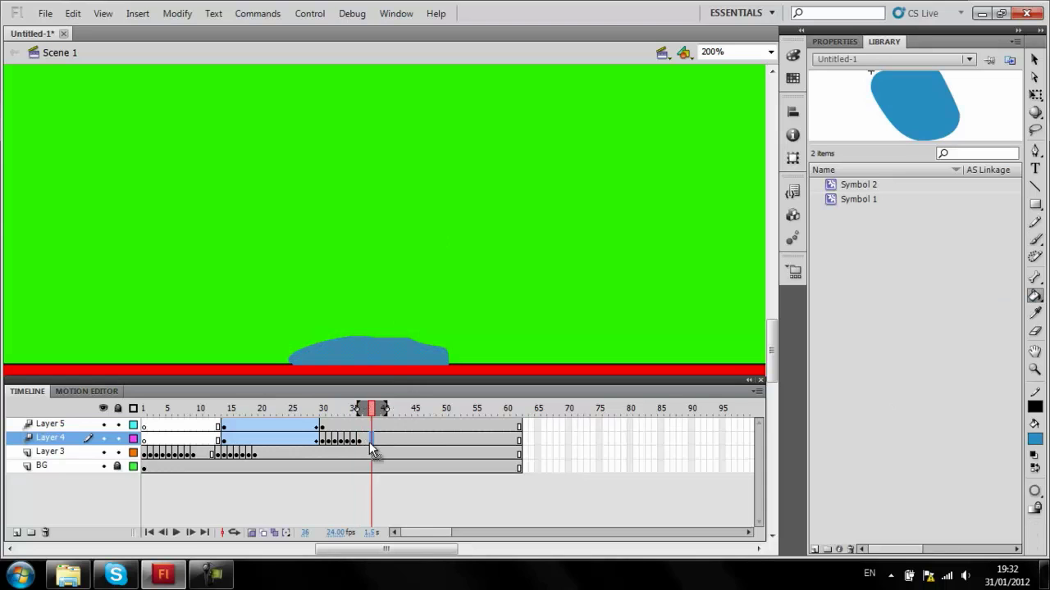
{"action": "key", "text": "F7"}
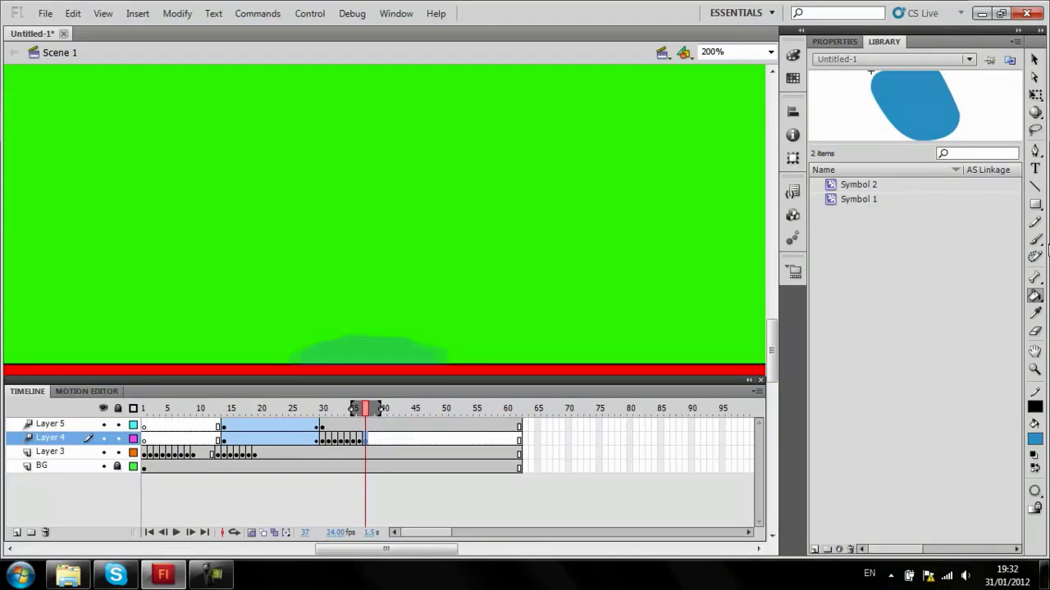
{"action": "left_click", "coordinate": [1035, 238]}
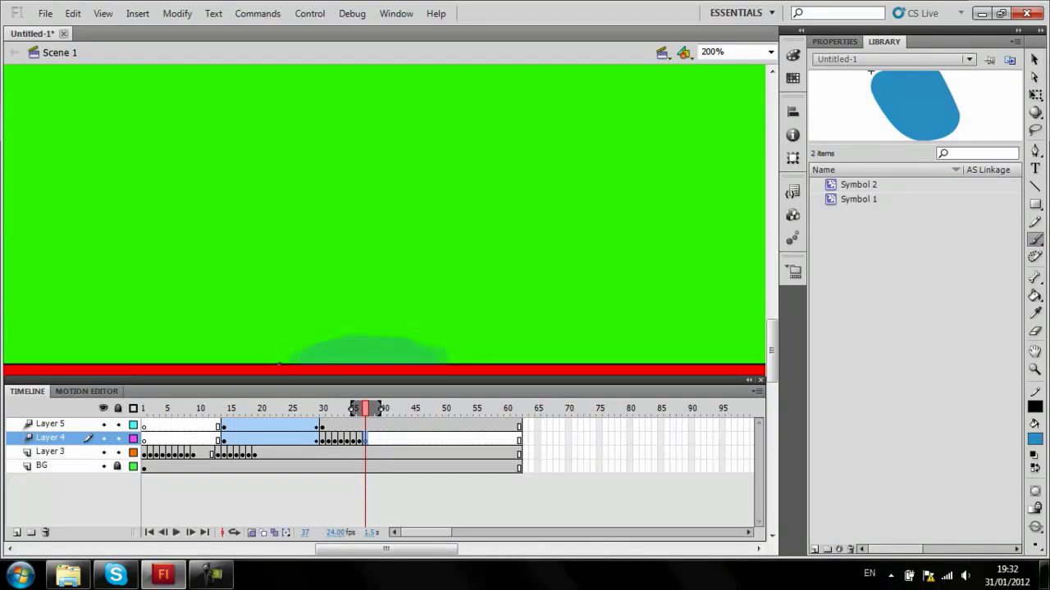
{"action": "mouse_move", "coordinate": [279, 363]}
{"action": "left_mouse_down"}
{"action": "mouse_move", "coordinate": [356, 349]}
{"action": "mouse_move", "coordinate": [448, 354]}
{"action": "mouse_move", "coordinate": [456, 363]}
{"action": "mouse_move", "coordinate": [277, 363]}
{"action": "left_mouse_up"}
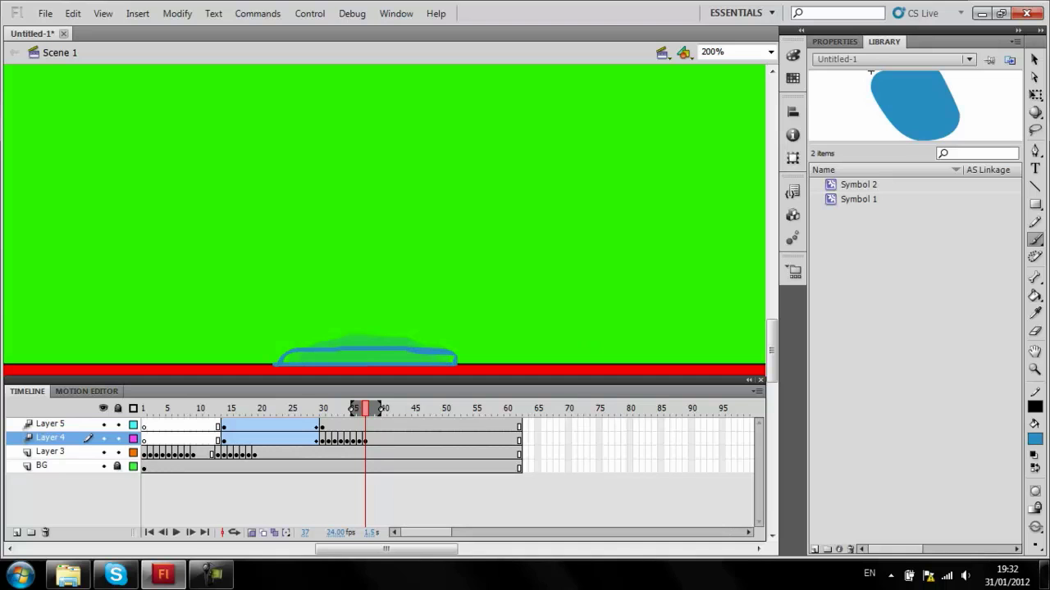
{"action": "left_click", "coordinate": [1034, 295]}
{"action": "left_click", "coordinate": [345, 354]}
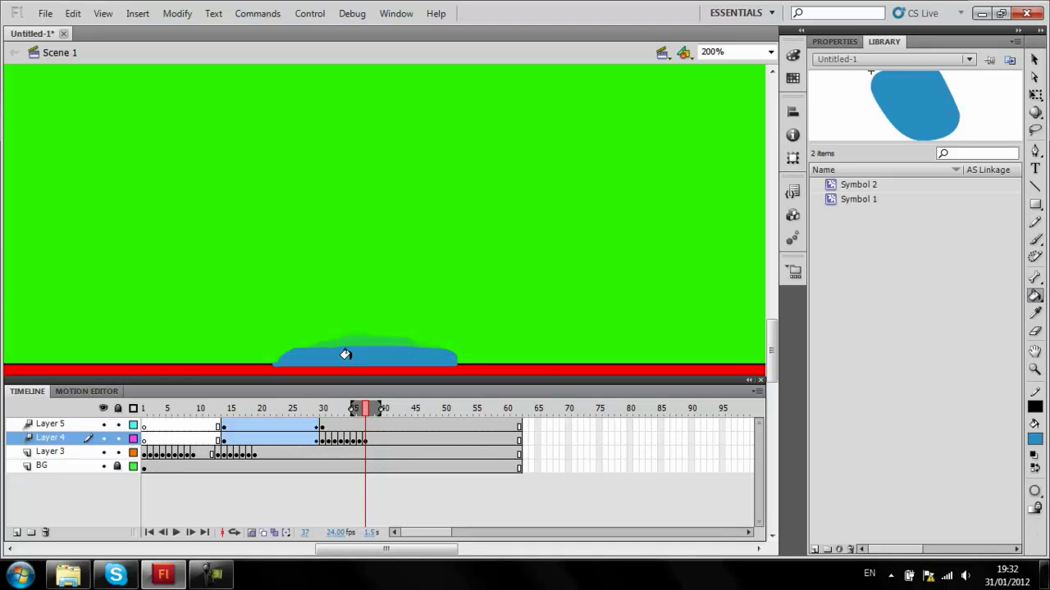
Step: Test the movie, close the preview, and erase the leftover mid-air droplet at frame 42 with the Eraser in Erase Fills mode
{"action": "key", "text": "ctrl+Return"}
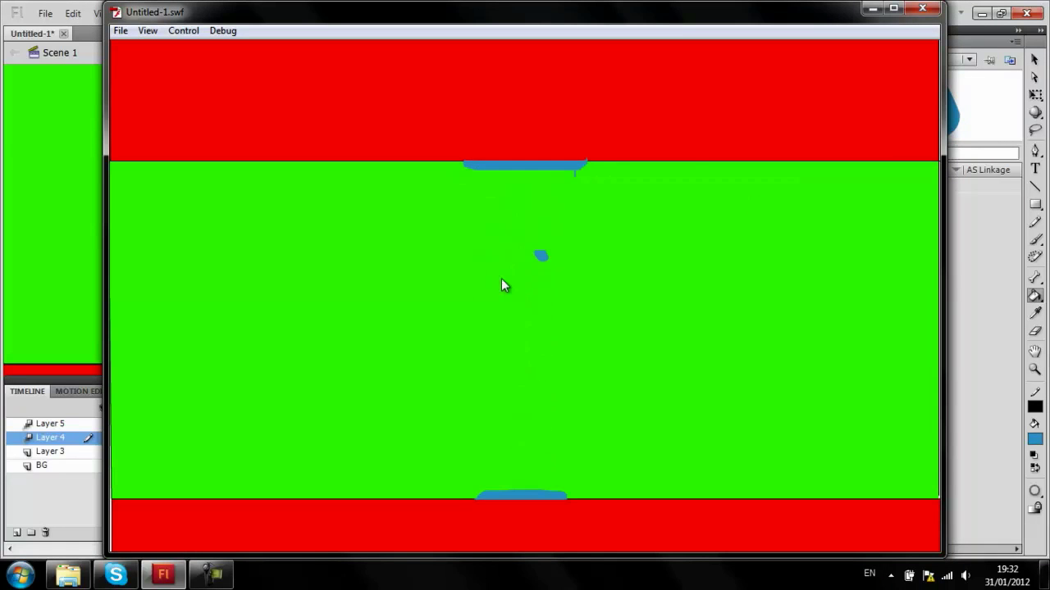
{"action": "left_click", "coordinate": [923, 8]}
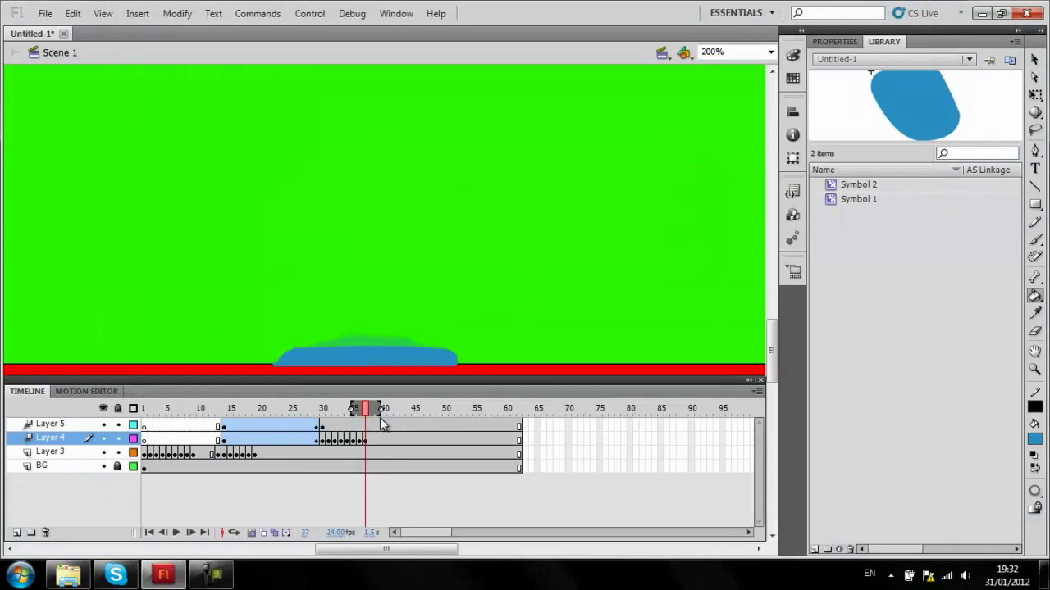
{"action": "left_click_drag", "start_coordinate": [364, 409], "coordinate": [397, 412]}
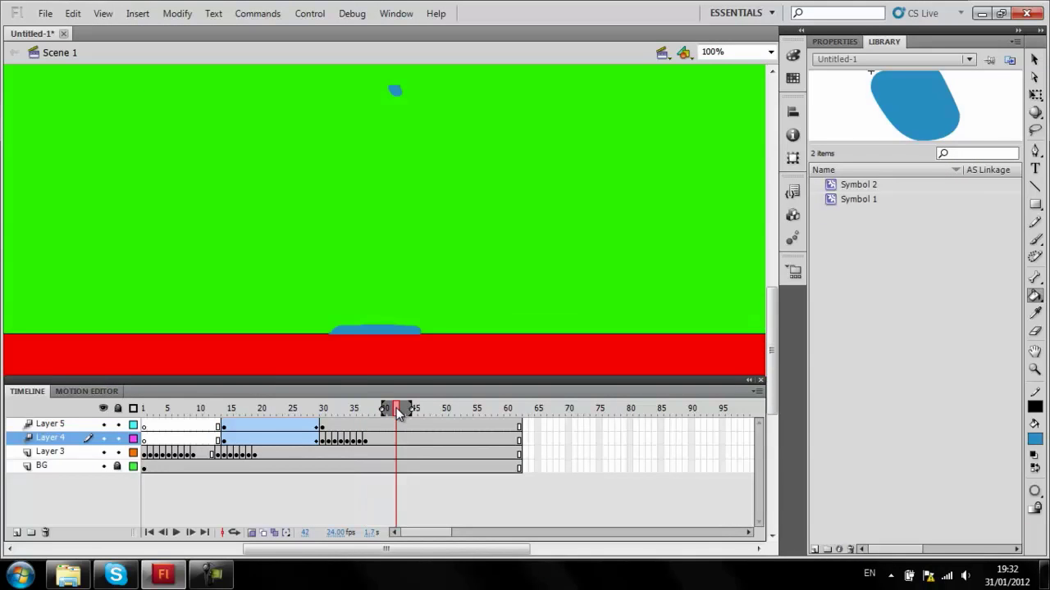
{"action": "key", "text": "ctrl+minus"}
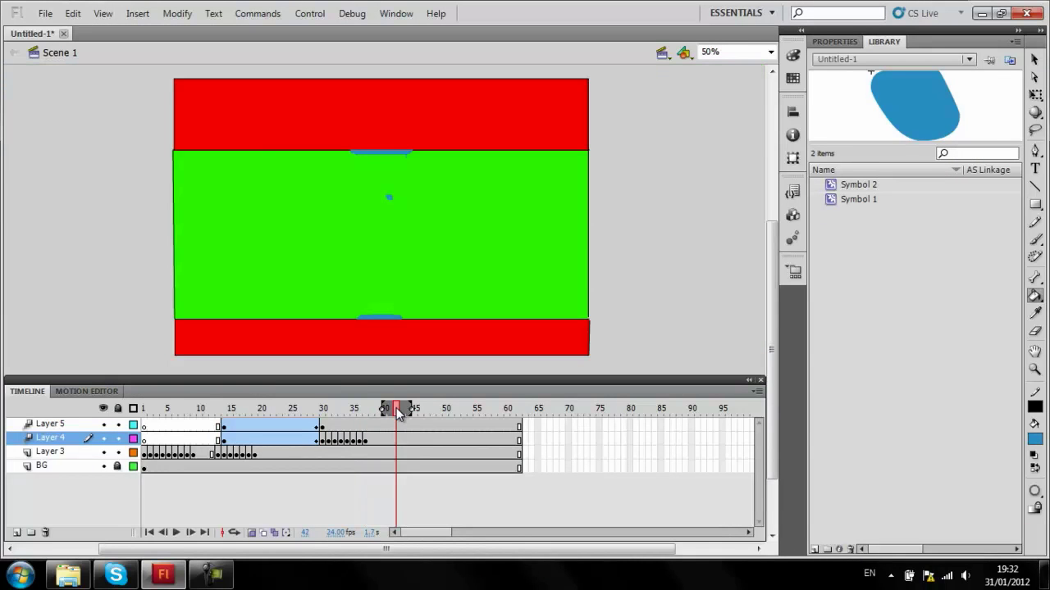
{"action": "left_click", "coordinate": [1035, 331]}
{"action": "left_click", "coordinate": [1033, 492]}
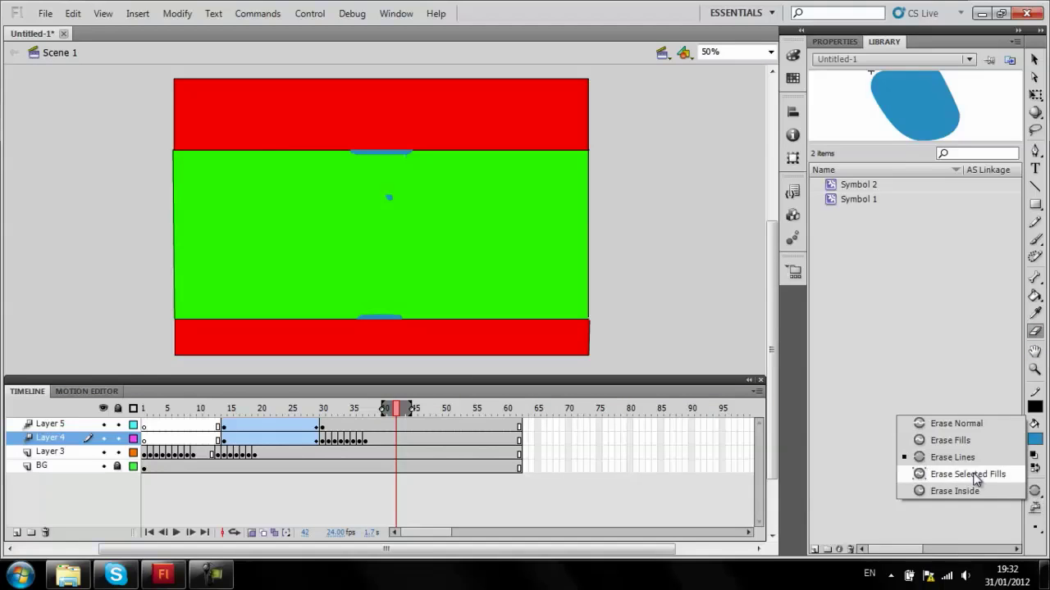
{"action": "left_click", "coordinate": [954, 440]}
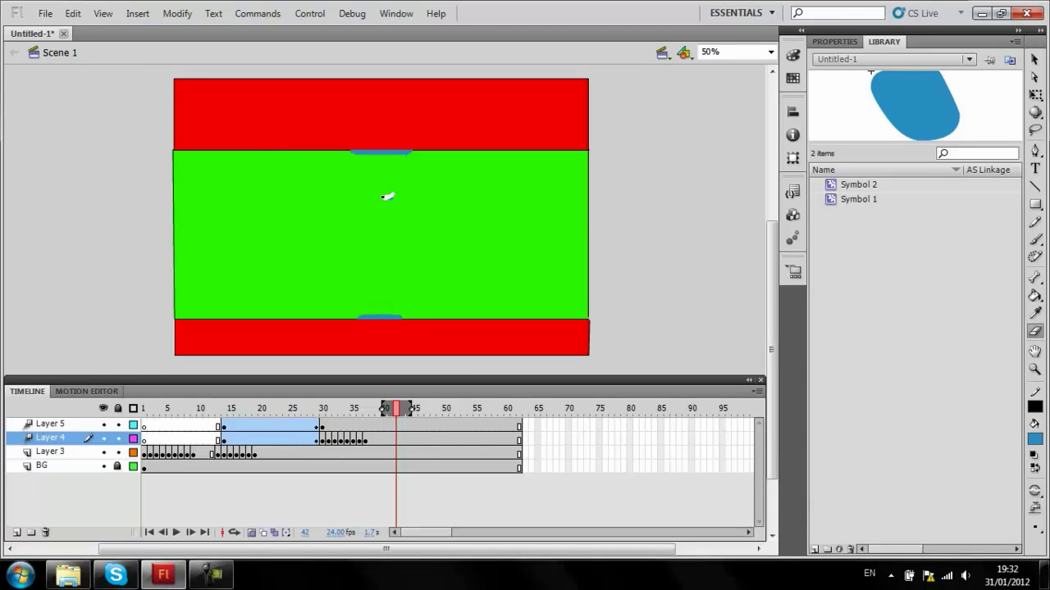
{"action": "left_click", "coordinate": [389, 197]}
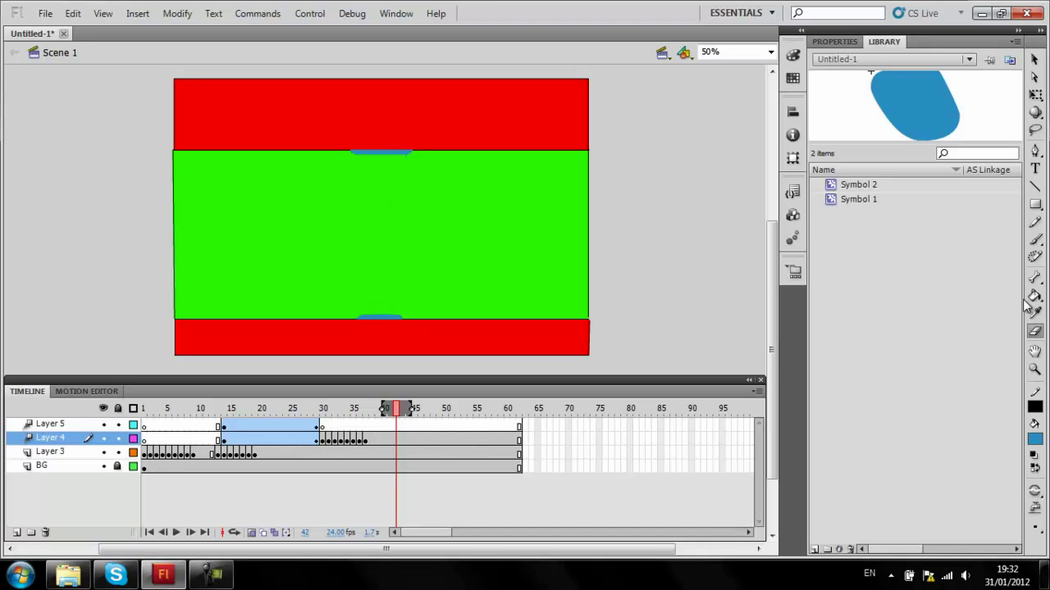
Step: Return the playhead to frame 1 and test the movie again to check the complete drip animation
{"action": "left_click_drag", "start_coordinate": [394, 412], "coordinate": [72, 410]}
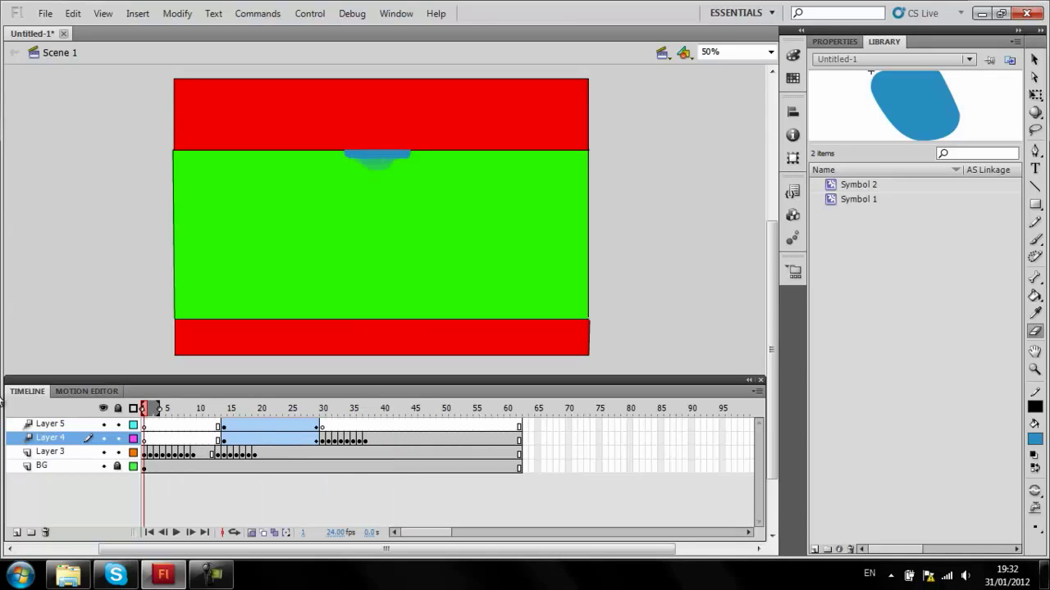
{"action": "key", "text": "ctrl+Return"}
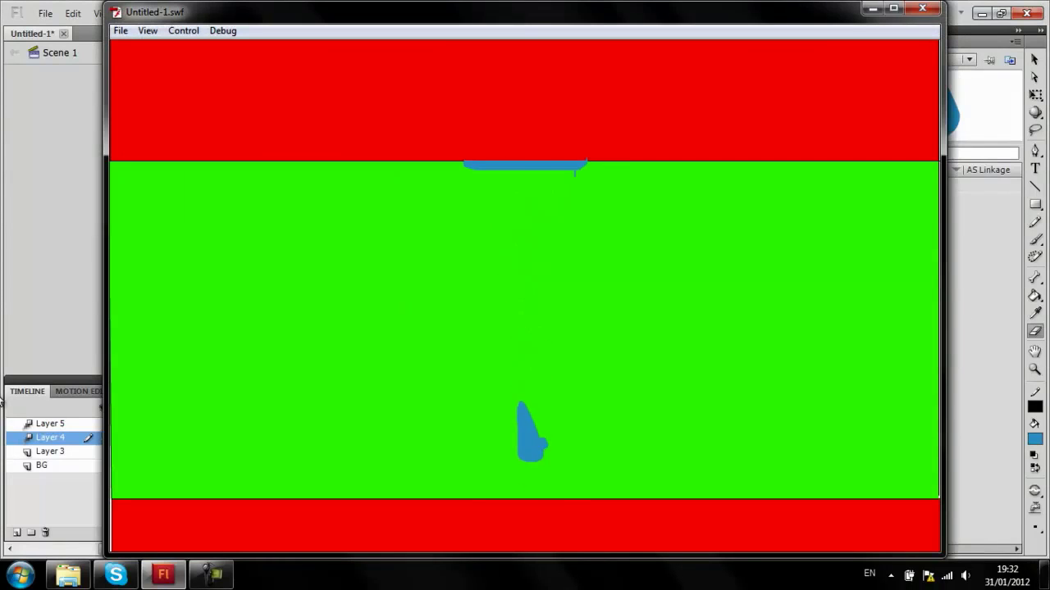